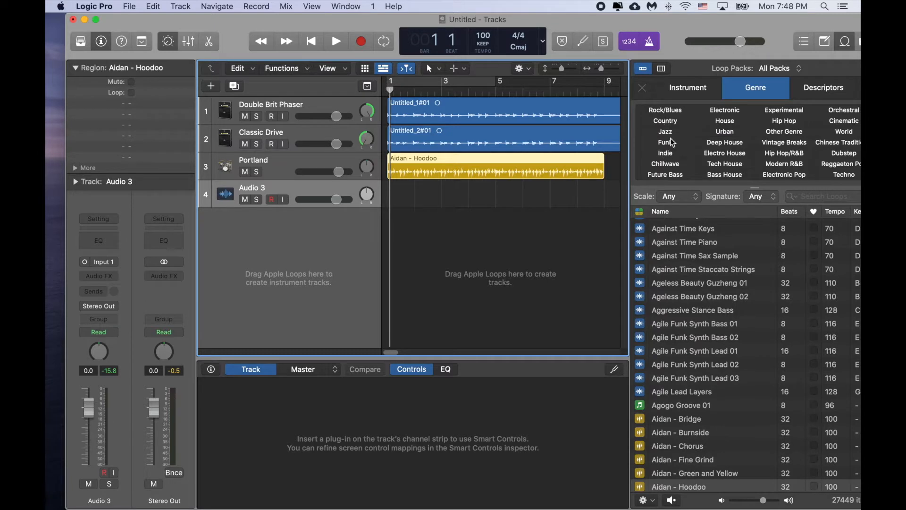
# Step: Filter the Apple Loops by the instrument categories All Drums and Kits
pyautogui.click(677, 92)
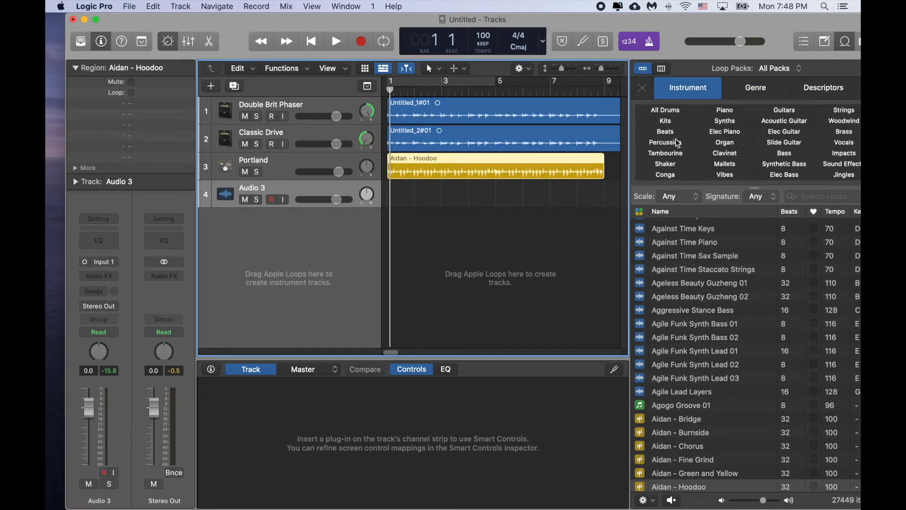
pyautogui.click(676, 112)
pyautogui.click(673, 122)
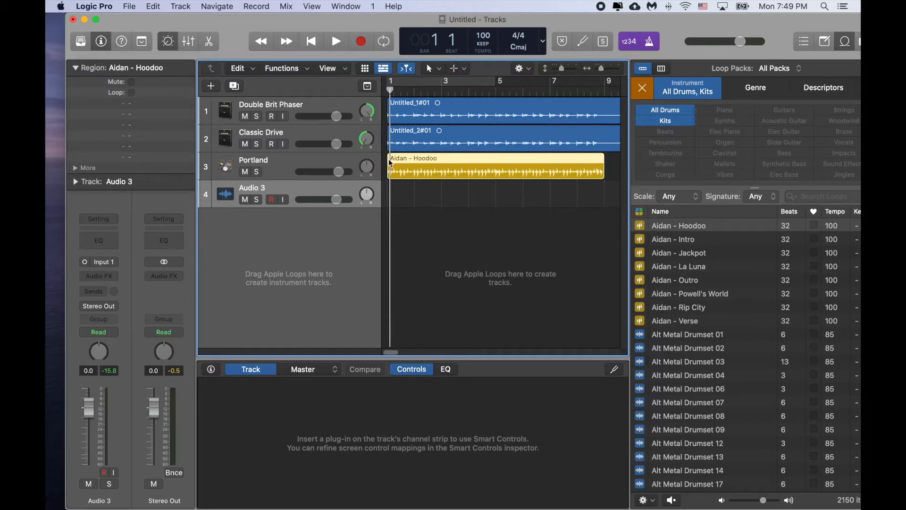
# Step: Mute the Portland drummer track
pyautogui.rightClick(284, 158)
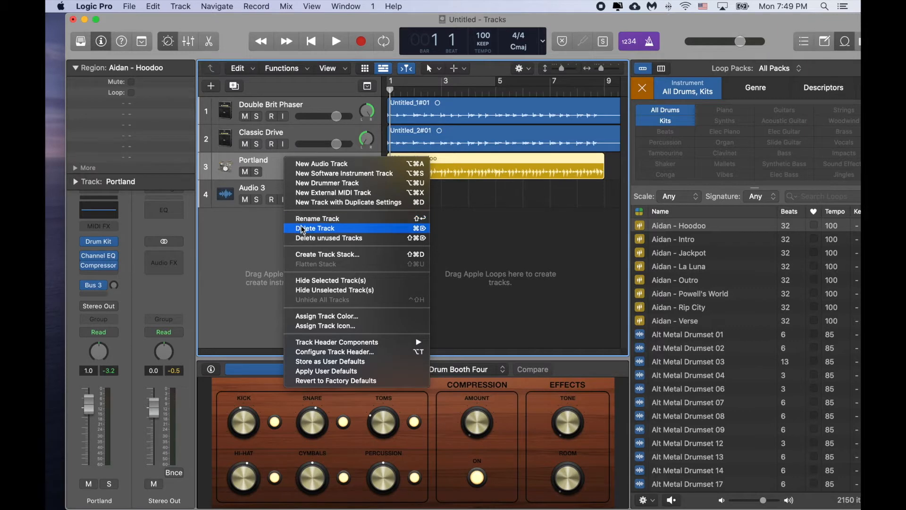
pyautogui.click(270, 165)
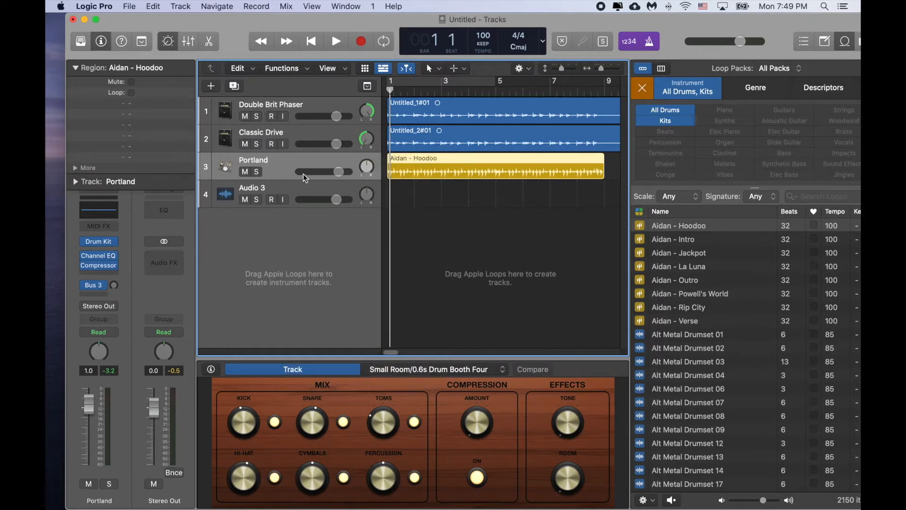
pyautogui.click(245, 174)
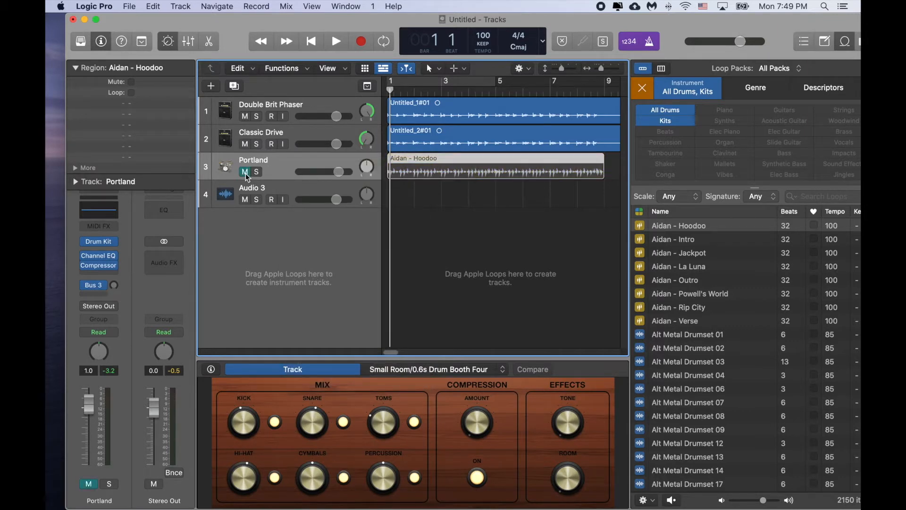
# Step: Preview Alt Metal Drumset 01 and 02, add Alt Metal Drumset 02 on a new track looped to about bar 8, and play it with the guitars
pyautogui.click(684, 336)
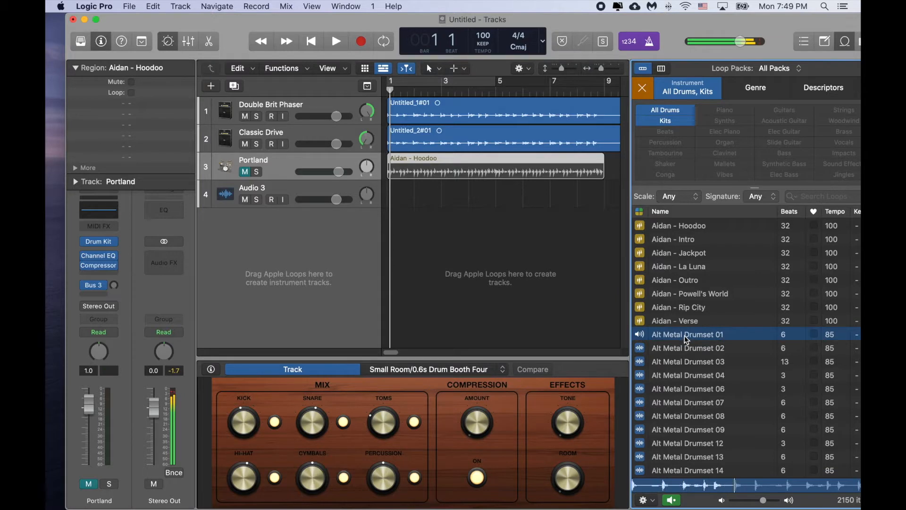
pyautogui.click(684, 347)
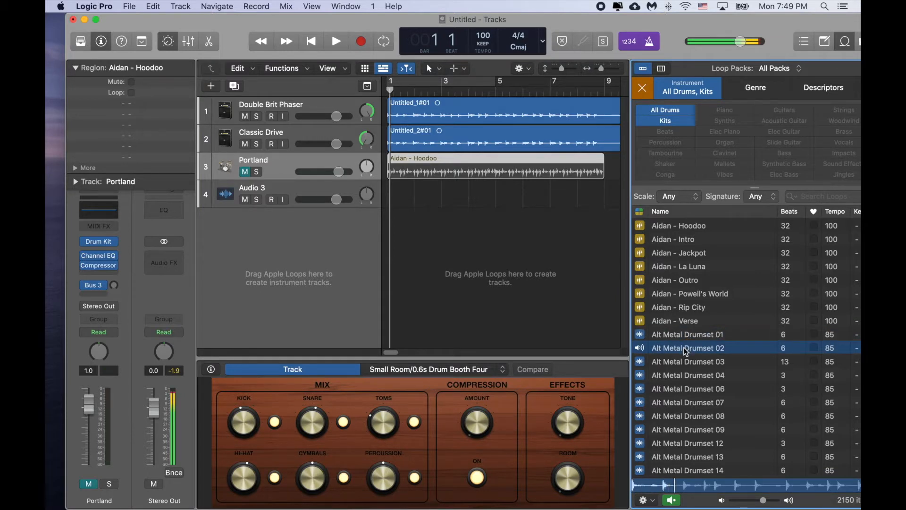
pyautogui.moveTo(684, 347); pyautogui.dragTo(569, 215)
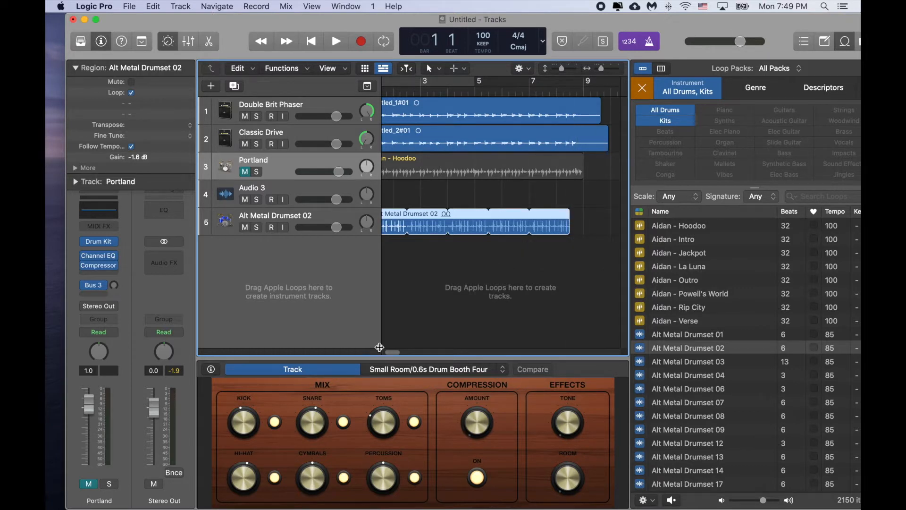
pyautogui.hscroll(-2, 392, 352)
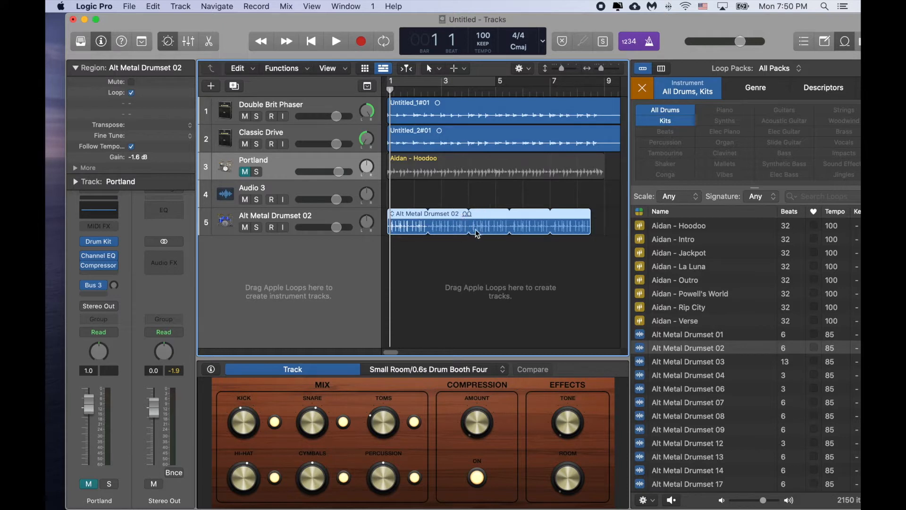
pyautogui.click(335, 42)
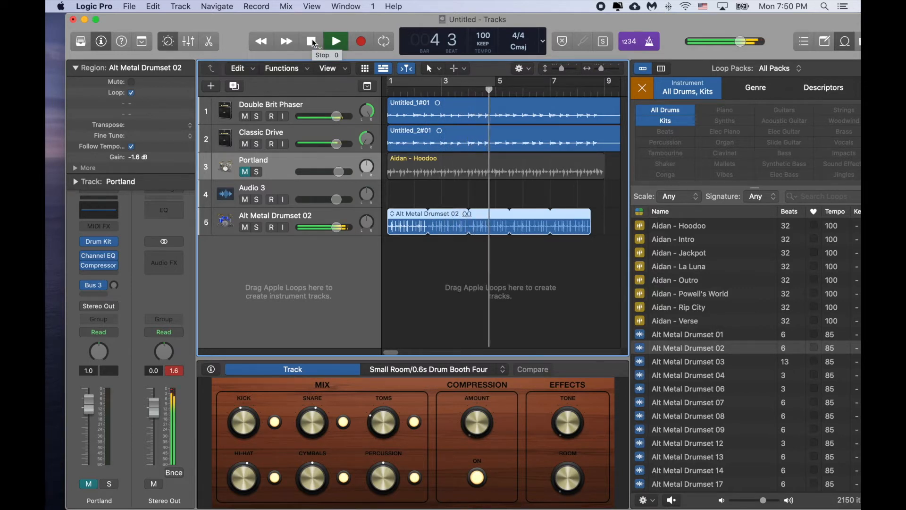
pyautogui.click(311, 42)
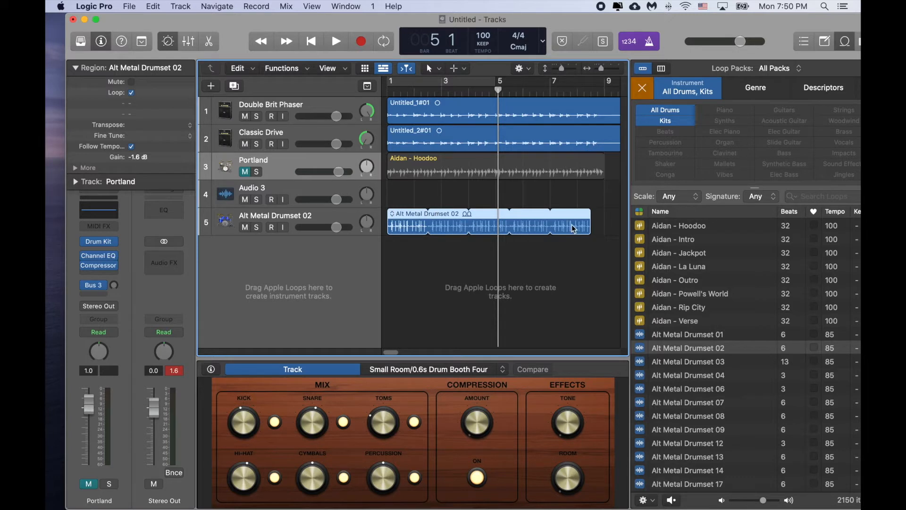
# Step: Delete the Alt Metal Drumset 02 track with its regions and unmute the Portland track
pyautogui.moveTo(590, 212); pyautogui.dragTo(491, 215)
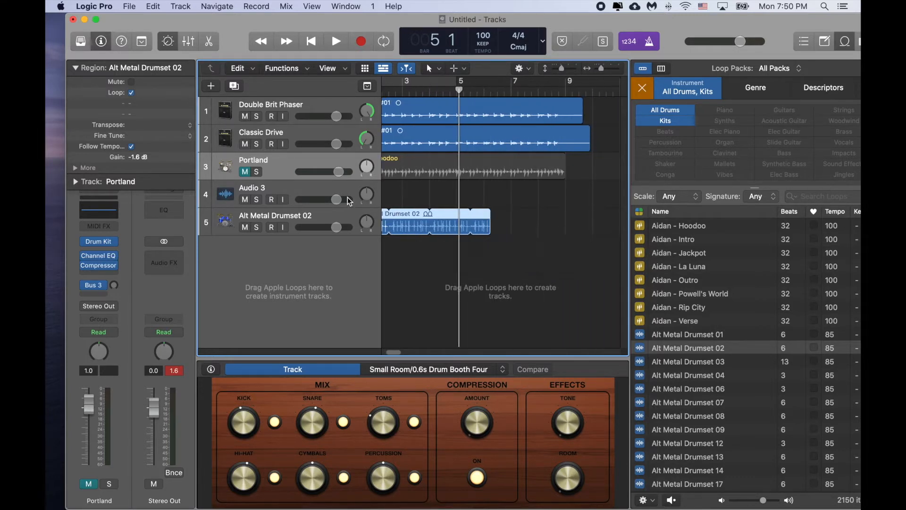
pyautogui.rightClick(324, 214)
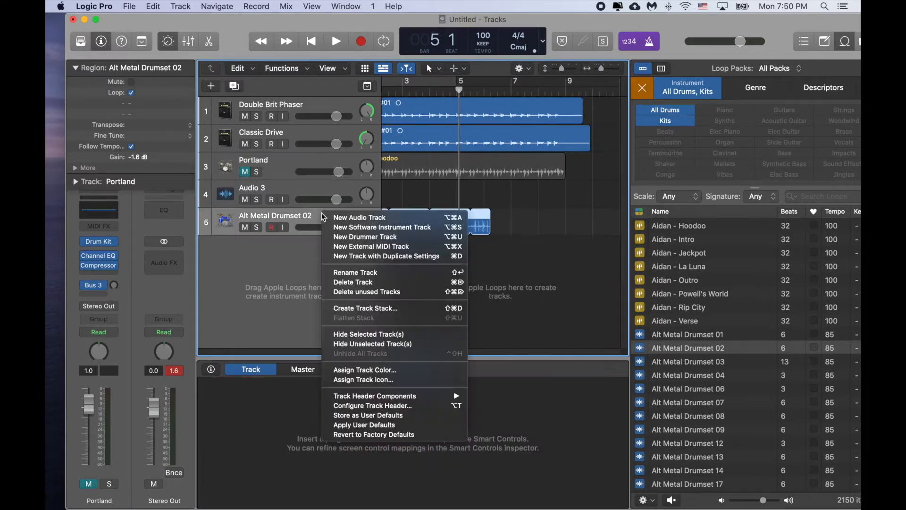
pyautogui.click(360, 283)
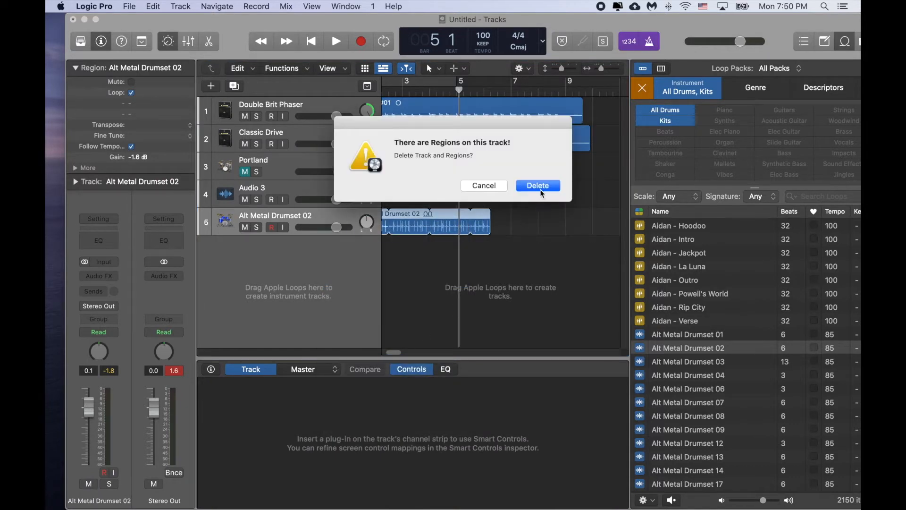
pyautogui.click(541, 188)
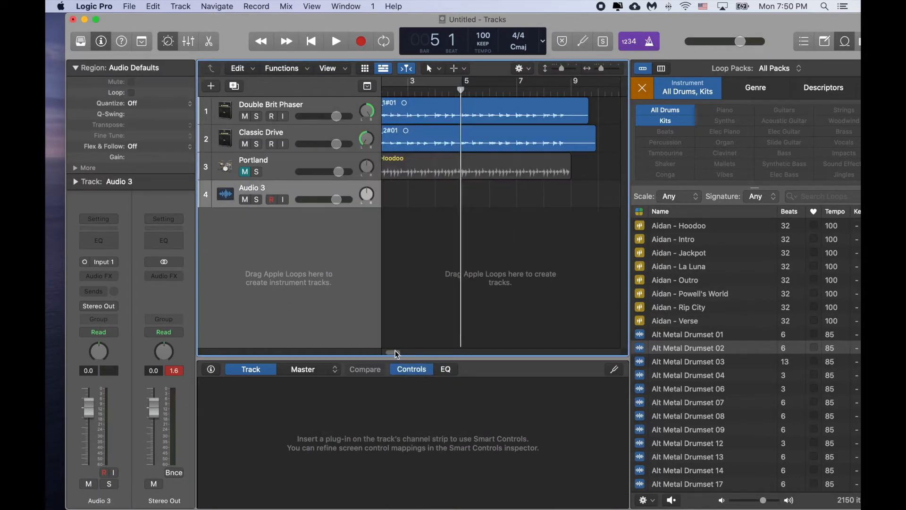
pyautogui.hscroll(-2, 395, 350)
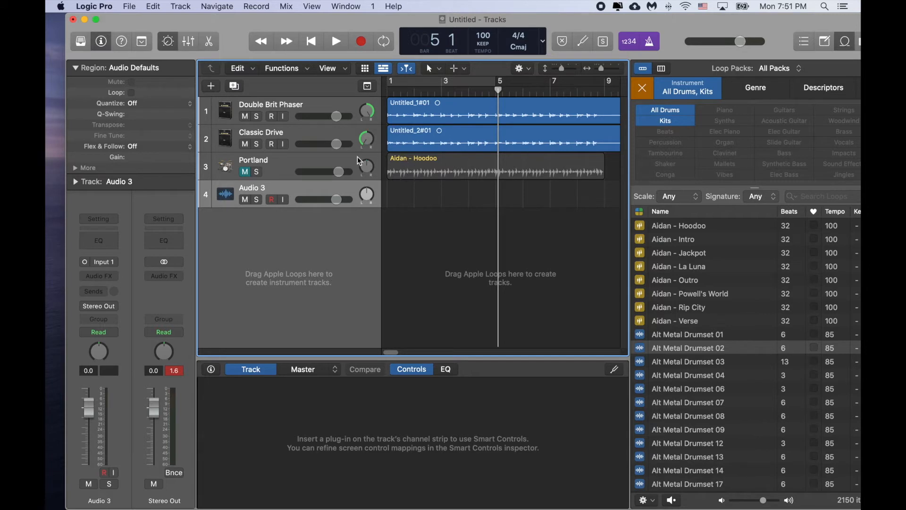
pyautogui.click(245, 172)
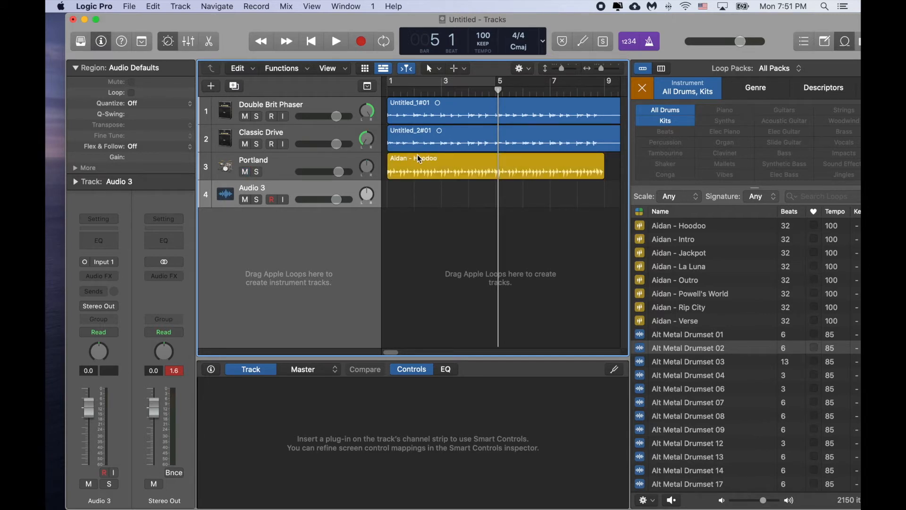
# Step: Move the Aidan - Hoodoo region about one beat later and play the project from the beginning
pyautogui.moveTo(418, 155); pyautogui.dragTo(423, 155)
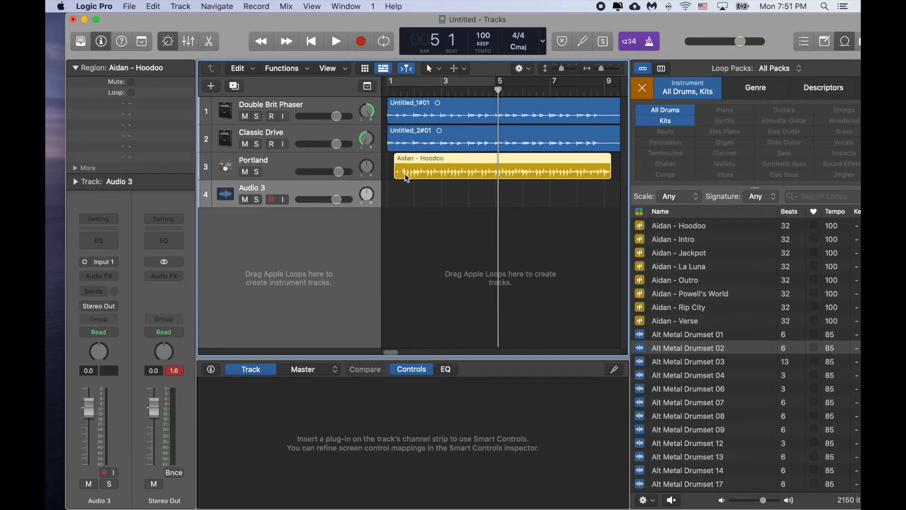
pyautogui.click(312, 41)
pyautogui.click(330, 41)
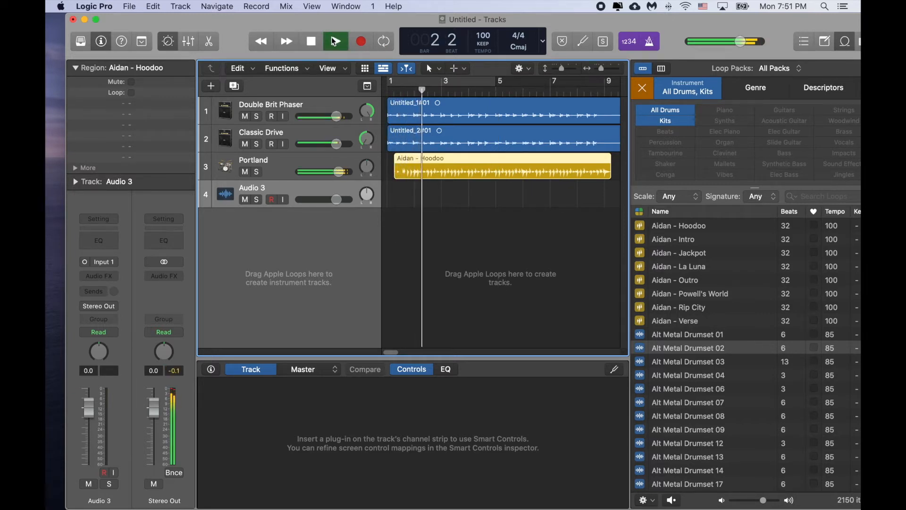
pyautogui.click(311, 41)
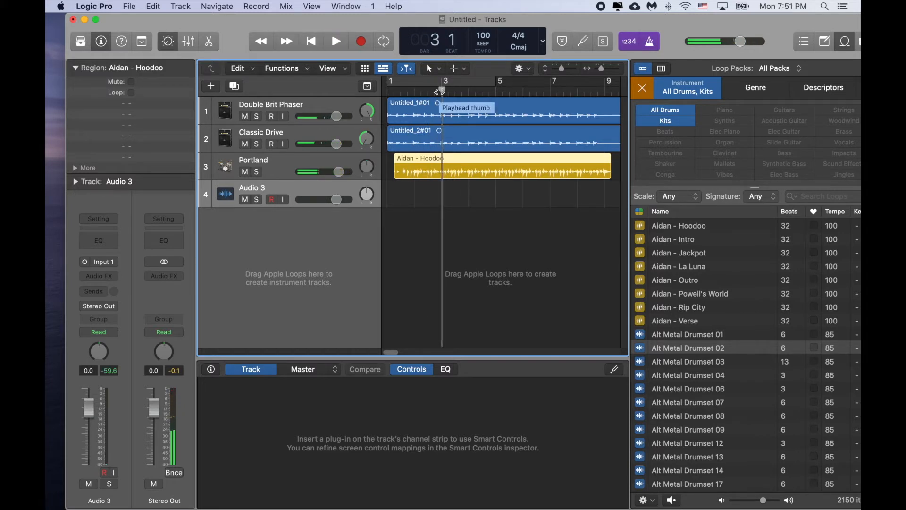
# Step: Raise the Portland kit's kick level to +3 dB and adjust the snare in its drum mix
pyautogui.click(287, 163)
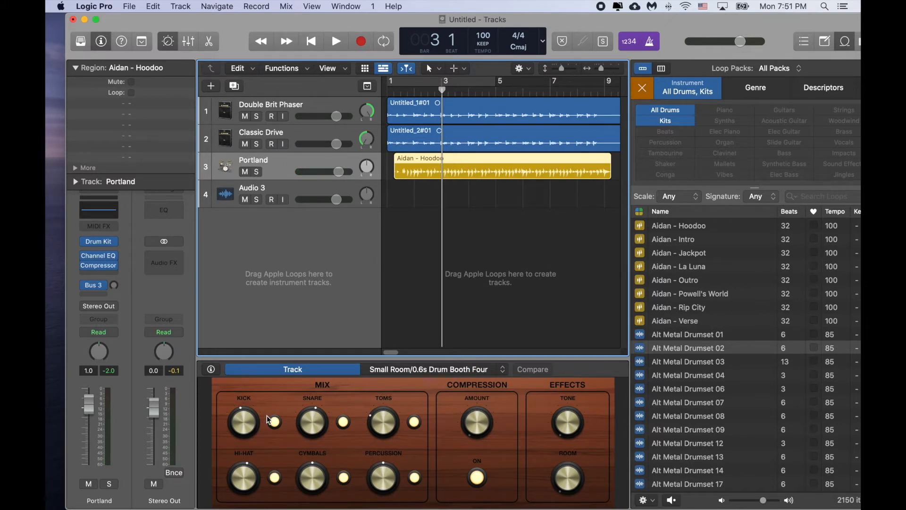
pyautogui.moveTo(248, 417); pyautogui.dragTo(252, 401)
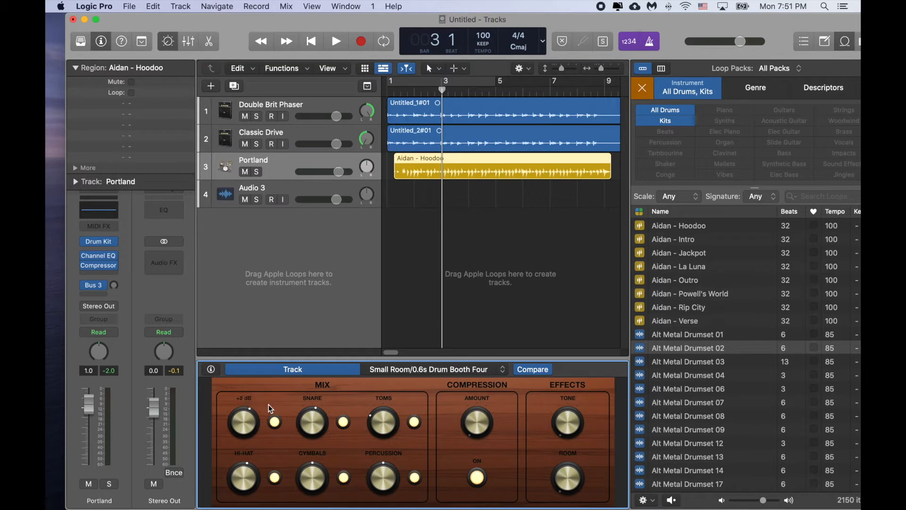
pyautogui.moveTo(339, 427); pyautogui.dragTo(333, 405)
# Step: Open the Aidan - Hoodoo region in the Drummer editor, shift its beat toward Complex at medium loudness, and play the result
pyautogui.doubleClick(495, 156)
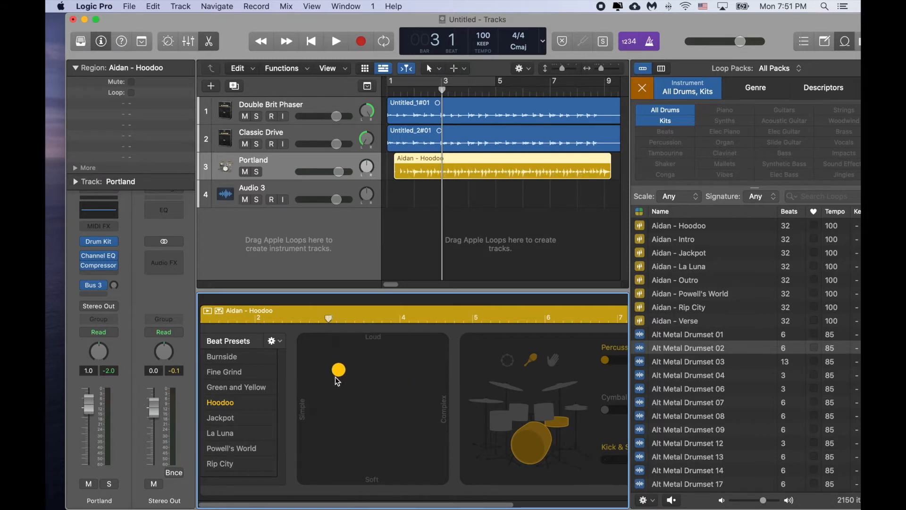
pyautogui.moveTo(336, 375); pyautogui.dragTo(317, 466)
pyautogui.click(401, 396)
pyautogui.click(334, 43)
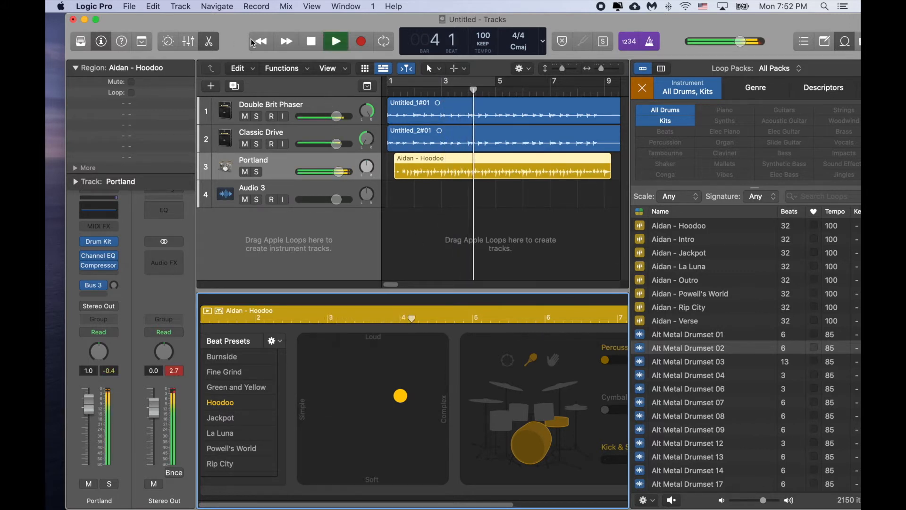
pyautogui.click(311, 42)
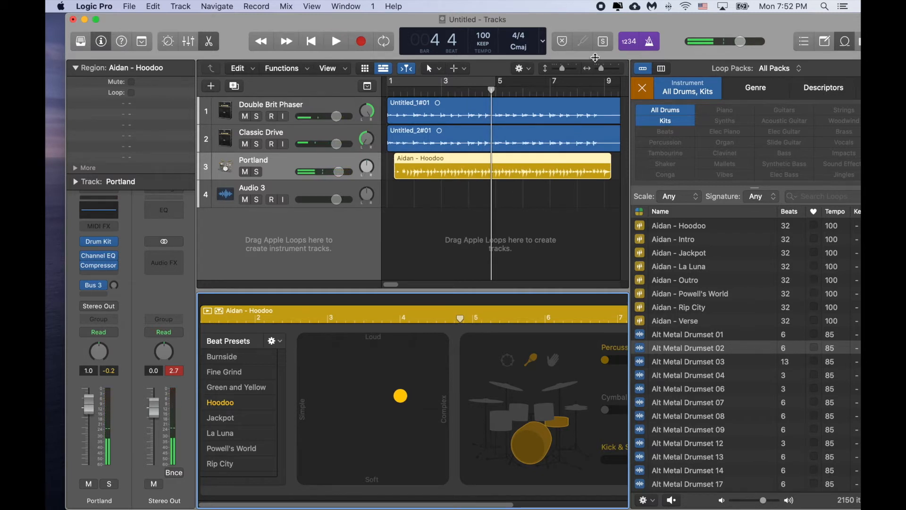
# Step: Hide the loop browser, and raise the Hoodoo beat's Percussion to maximum and its Kick & Snare to about two-thirds
pyautogui.moveTo(590, 22); pyautogui.dragTo(581, 26)
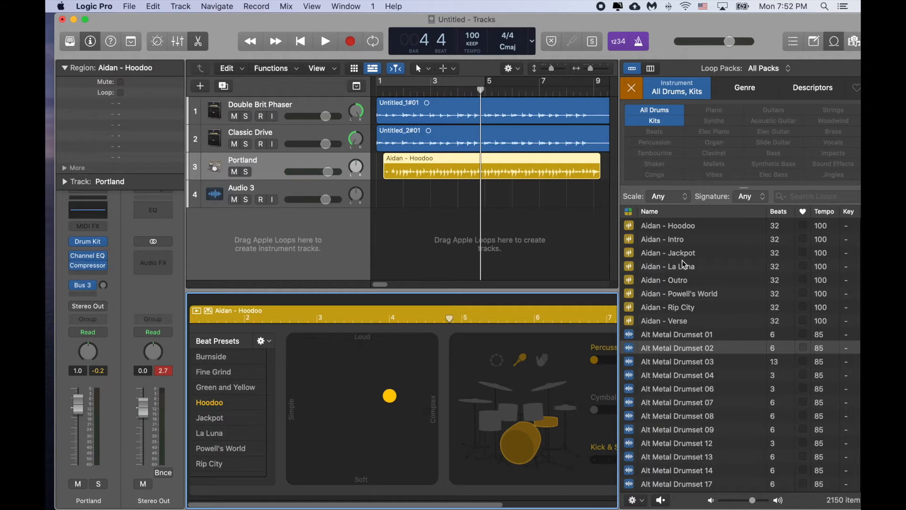
pyautogui.click(833, 46)
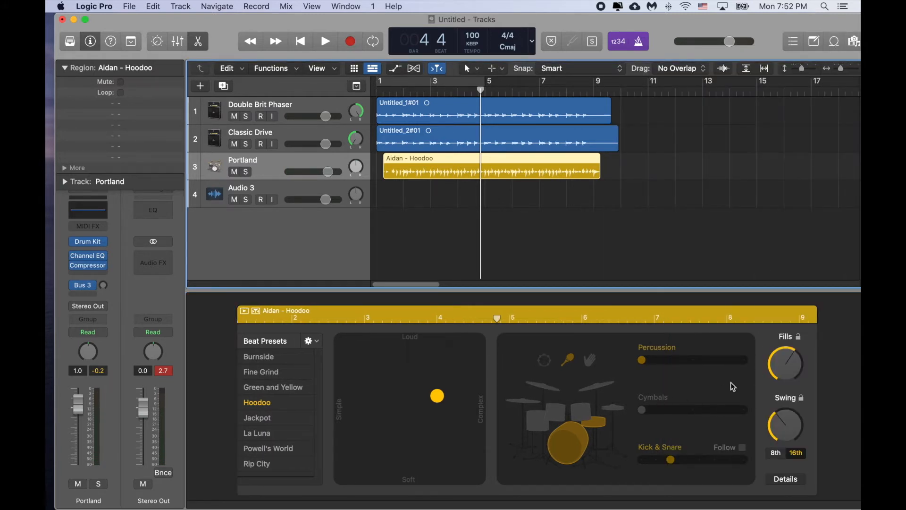
pyautogui.click(643, 367)
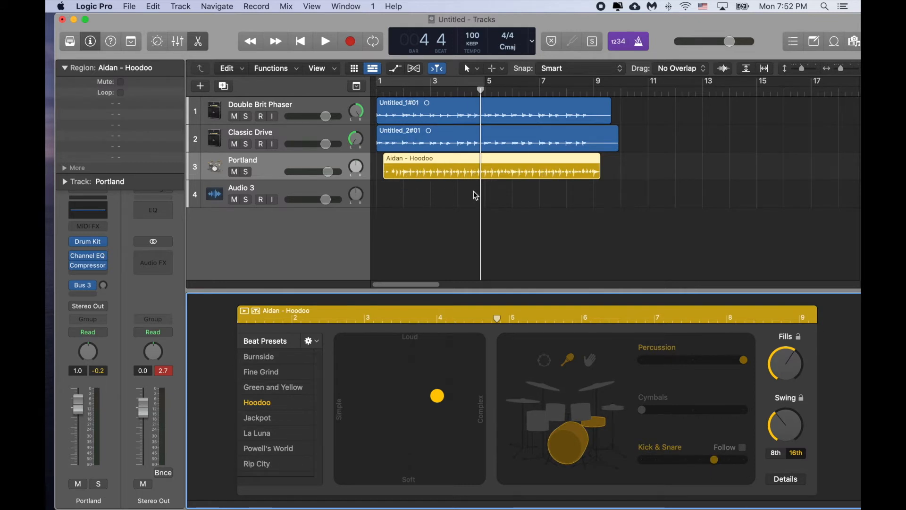
# Step: Play the arrangement from bar 3 to hear the edited drum pattern
pyautogui.click(429, 93)
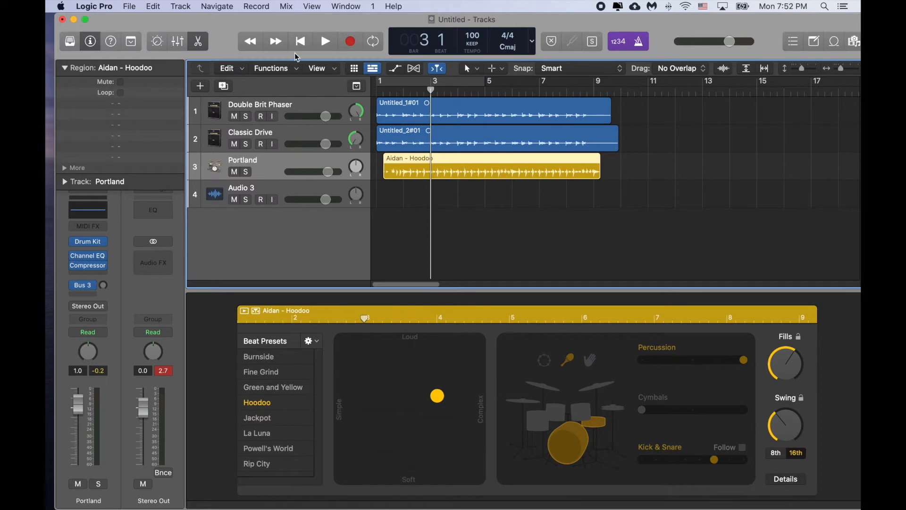
pyautogui.click(324, 42)
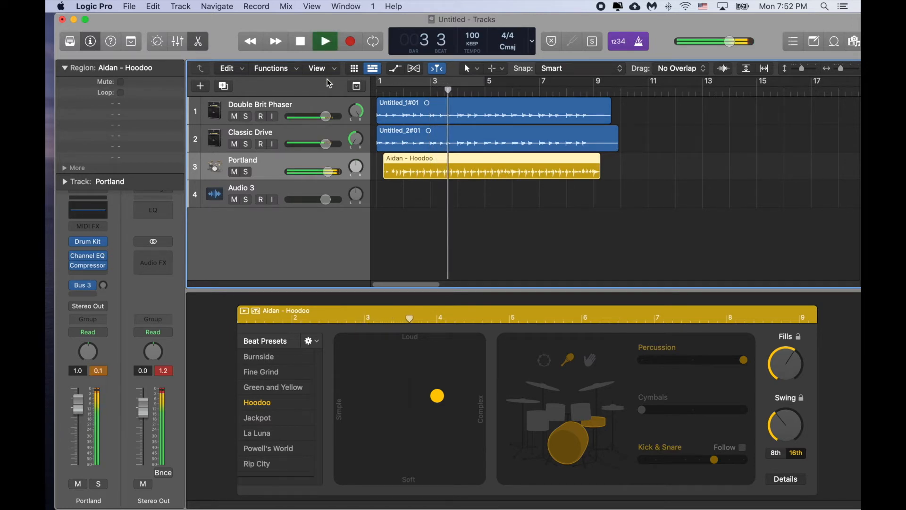
pyautogui.click(305, 42)
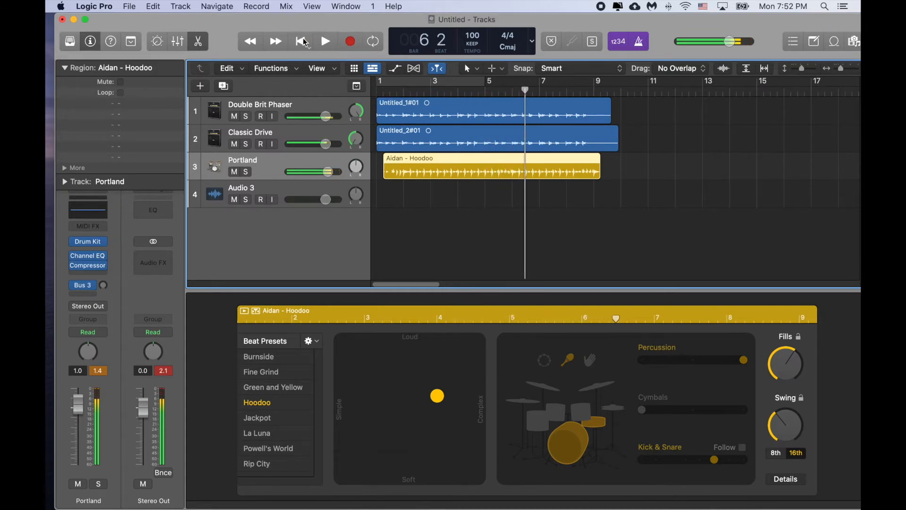
# Step: Set the Hoodoo beat's swing to 75% on 8th notes and its fills to maximum, playing the arrangement from bar 2
pyautogui.click(781, 416)
pyautogui.moveTo(782, 368); pyautogui.dragTo(785, 341)
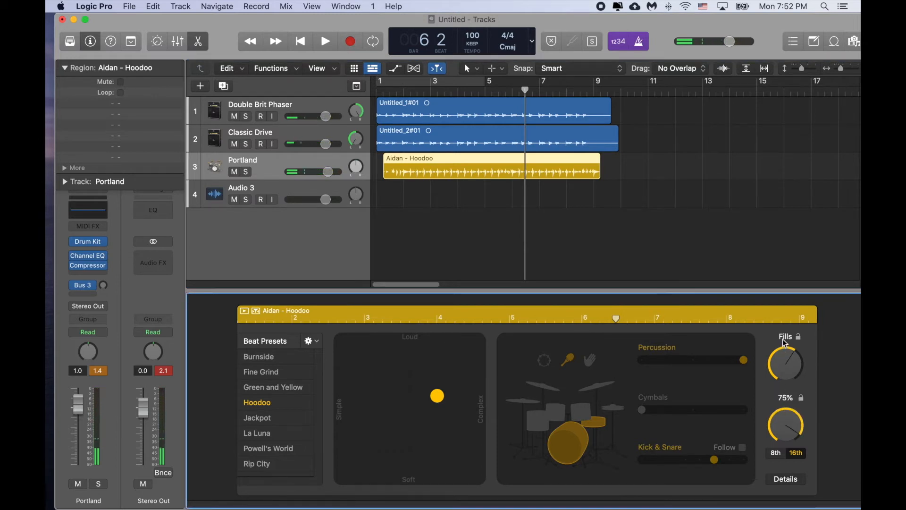
pyautogui.click(406, 90)
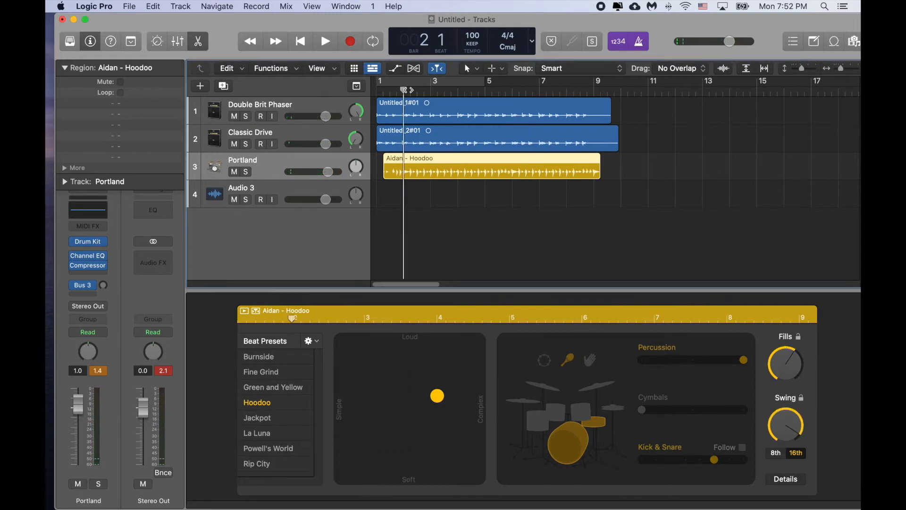
pyautogui.click(326, 42)
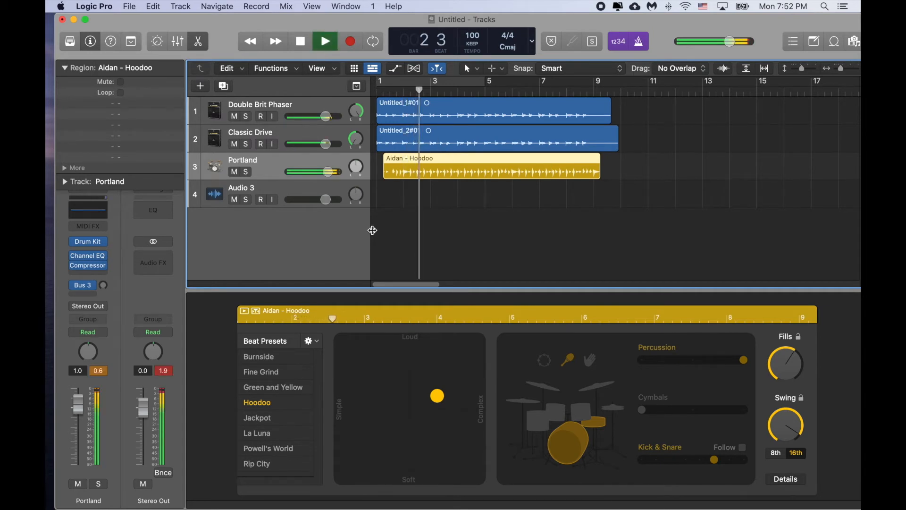
pyautogui.click(772, 457)
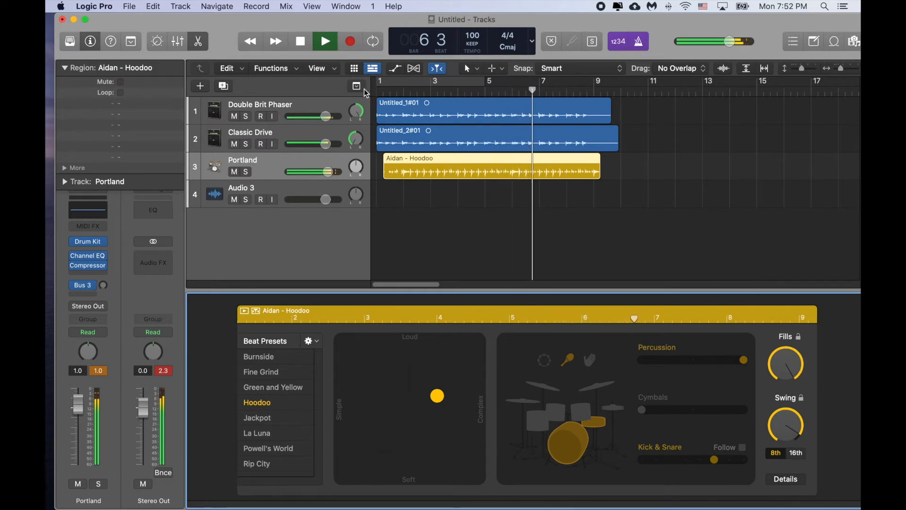
# Step: Play the arrangement from the fourth beat of bar 1 to hear the Hoodoo drums, stopping late in bar 4
pyautogui.click(391, 84)
pyautogui.click(305, 42)
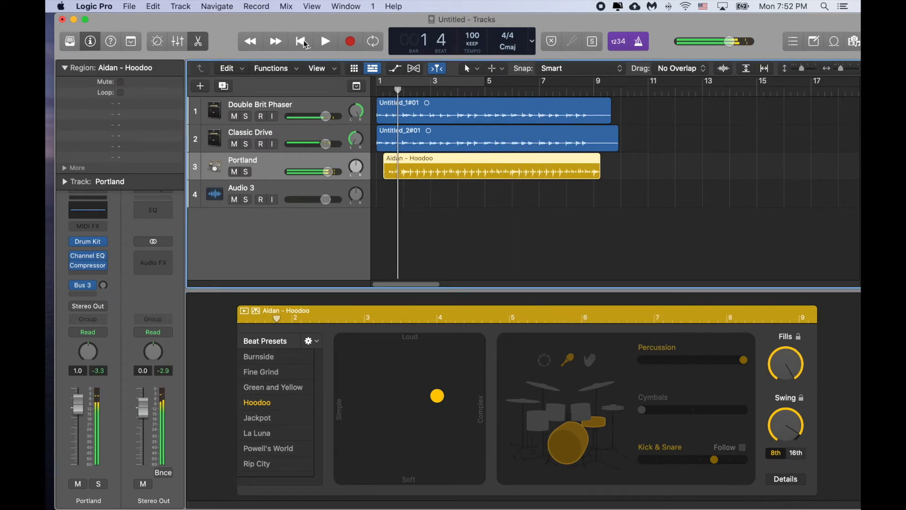
pyautogui.click(325, 41)
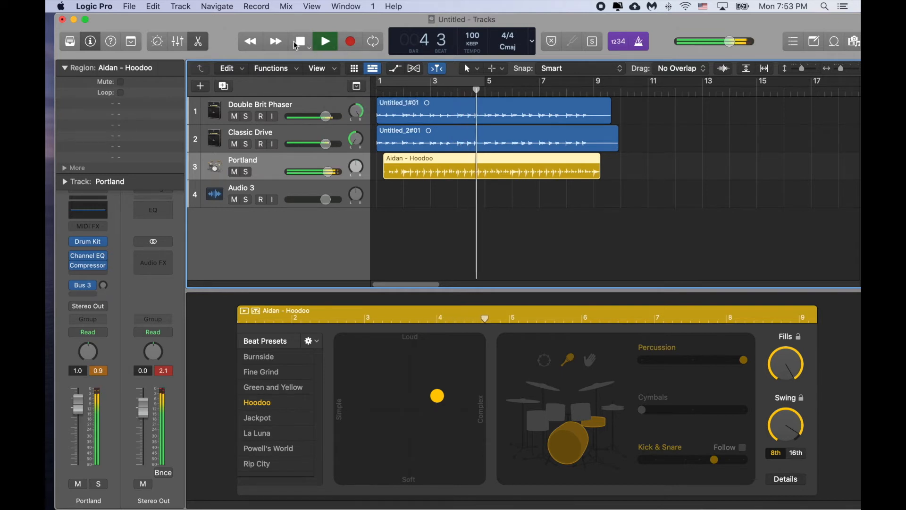
pyautogui.press('space')
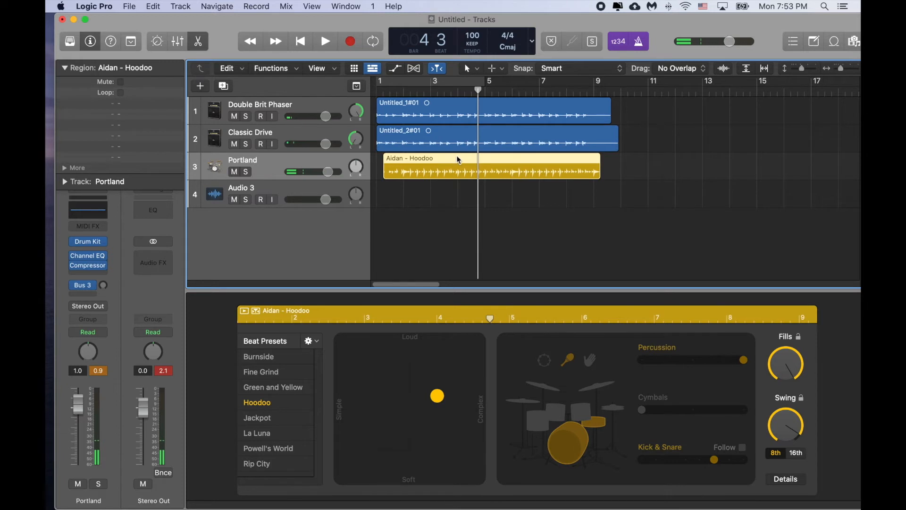
# Step: Split the Aidan - Hoodoo region at the playhead late in bar 4 and move its second part to start at bar 5
pyautogui.rightClick(457, 156)
pyautogui.click(471, 161)
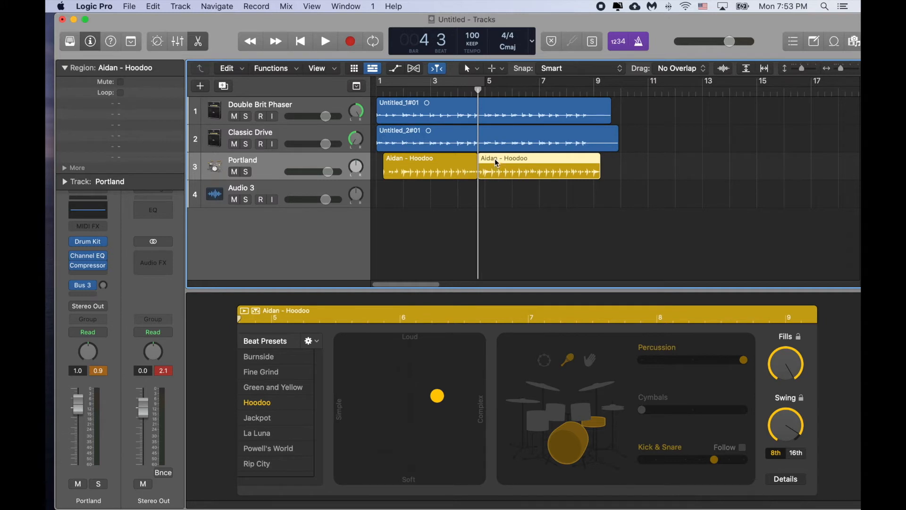
pyautogui.moveTo(495, 159); pyautogui.dragTo(508, 164)
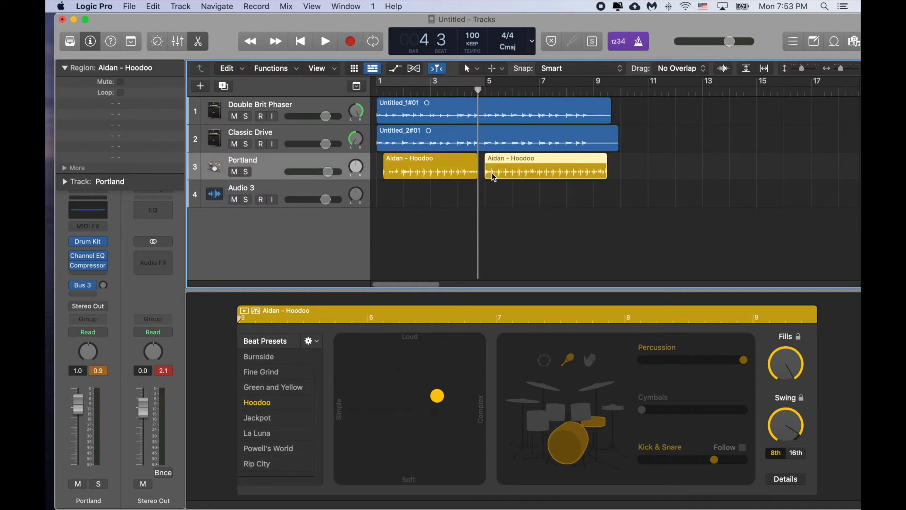
# Step: Play the arrangement from late in bar 3 to hear the drum break between the two Hoodoo regions
pyautogui.click(453, 94)
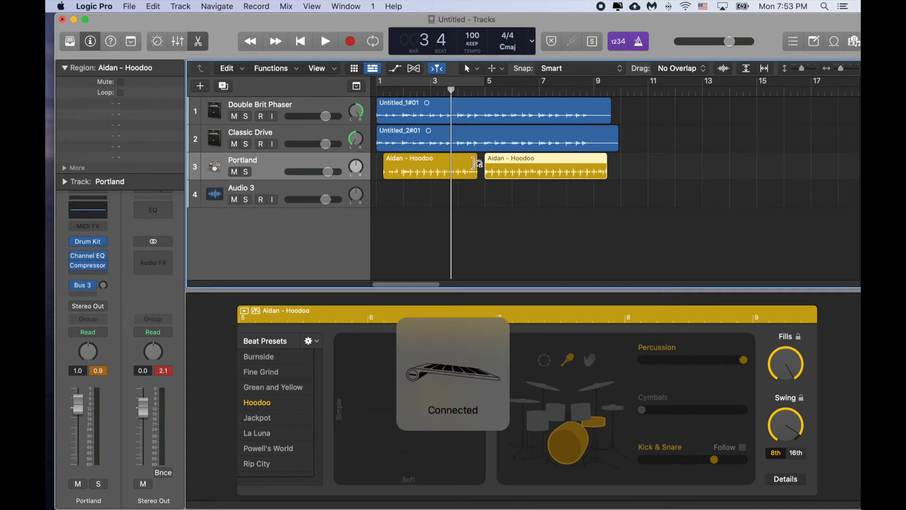
pyautogui.press('space')
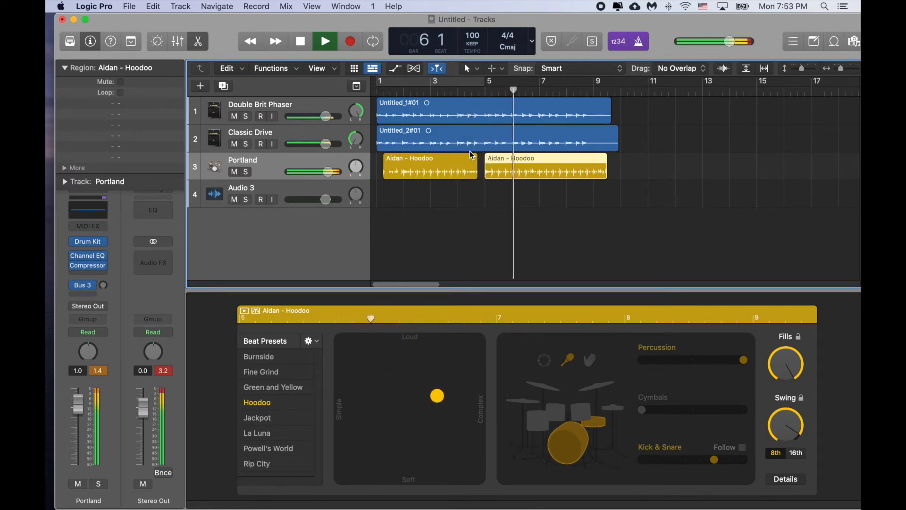
pyautogui.press('space')
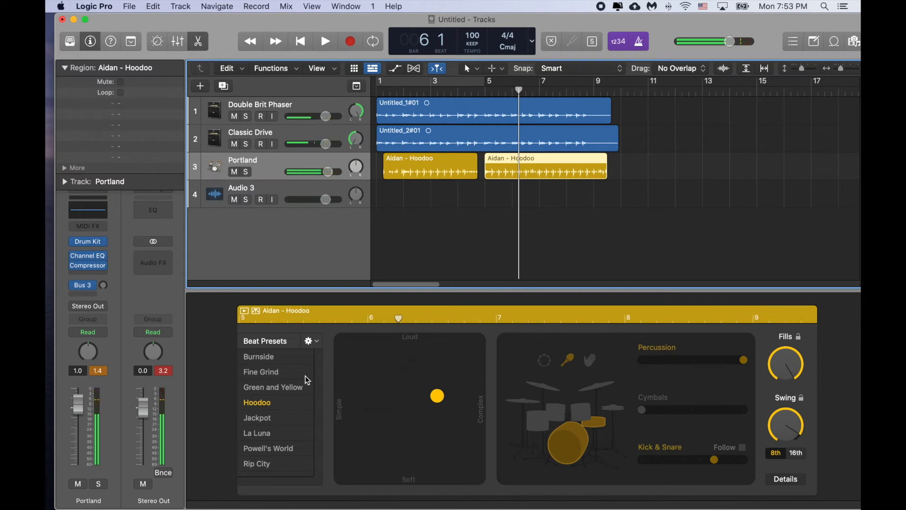
# Step: Try the Burnside, Hoodoo and Green and Yellow beat presets on the second drum region, playing Green and Yellow from mid-bar 6
pyautogui.click(274, 359)
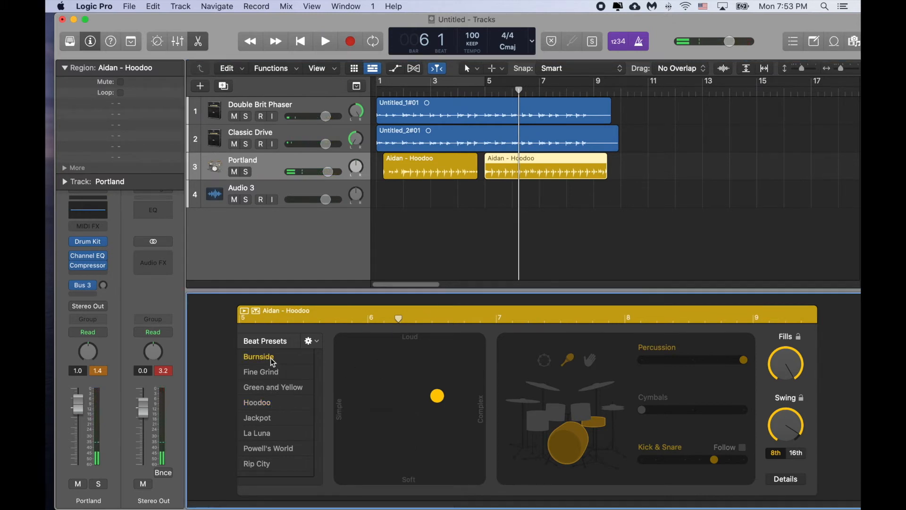
pyautogui.click(274, 404)
pyautogui.click(257, 402)
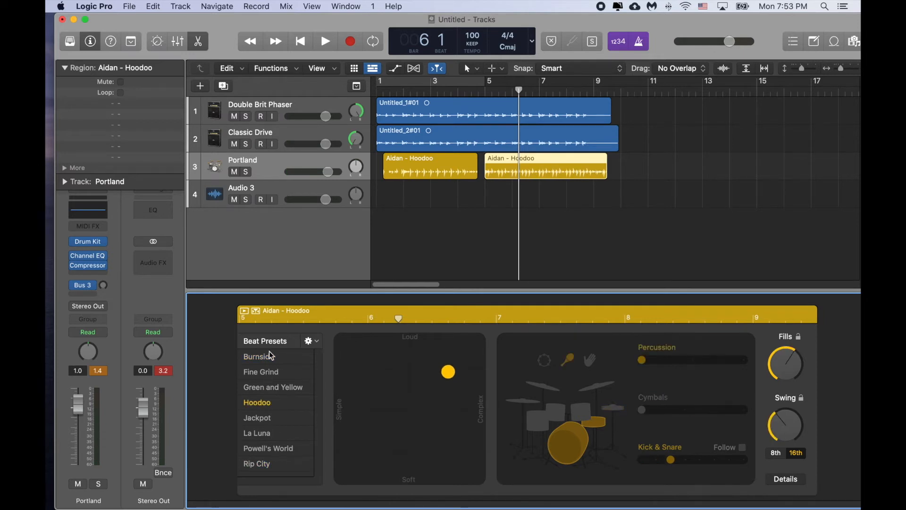
pyautogui.click(299, 357)
pyautogui.click(276, 385)
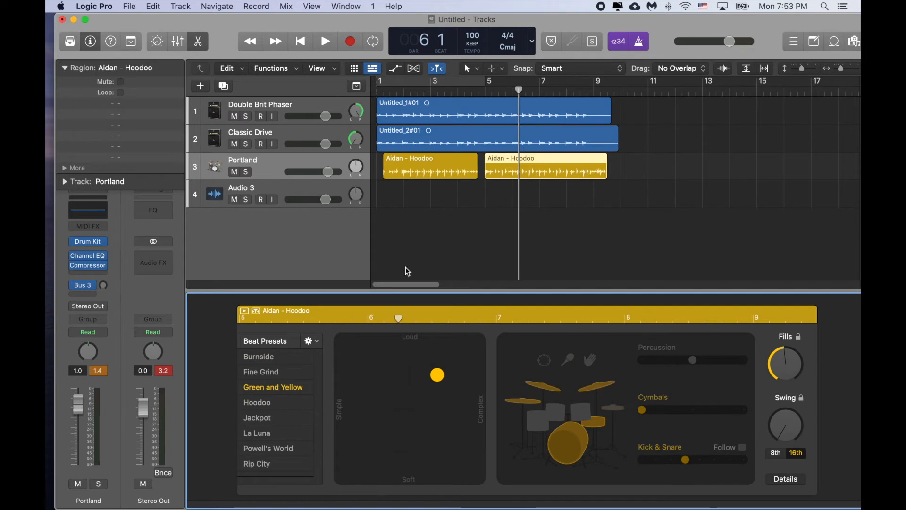
pyautogui.moveTo(399, 308); pyautogui.dragTo(446, 315)
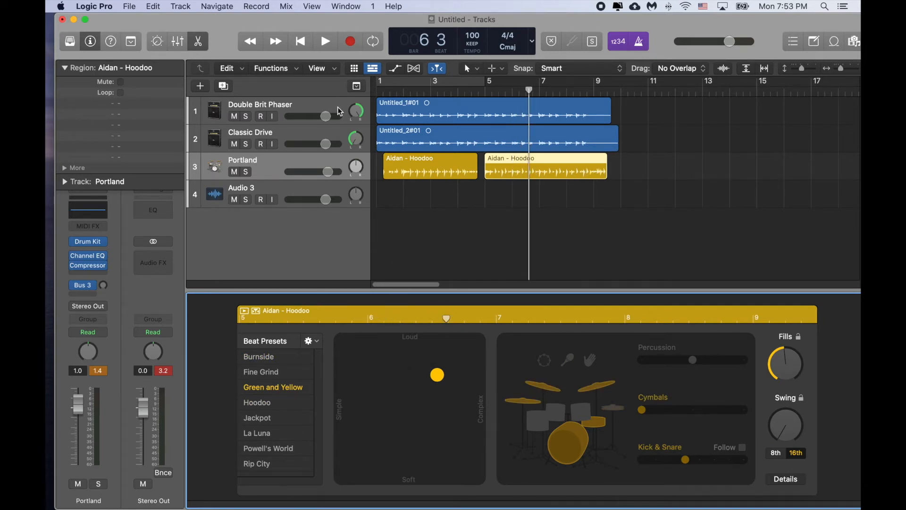
pyautogui.click(325, 41)
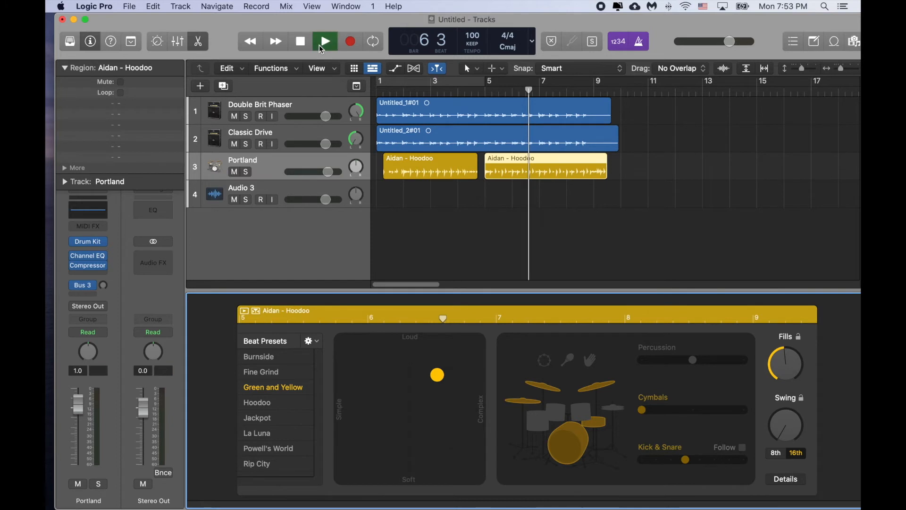
# Step: Apply Burnside and then the Powell's World beat preset to the second drum region, and listen to both regions from bar 2
pyautogui.click(292, 361)
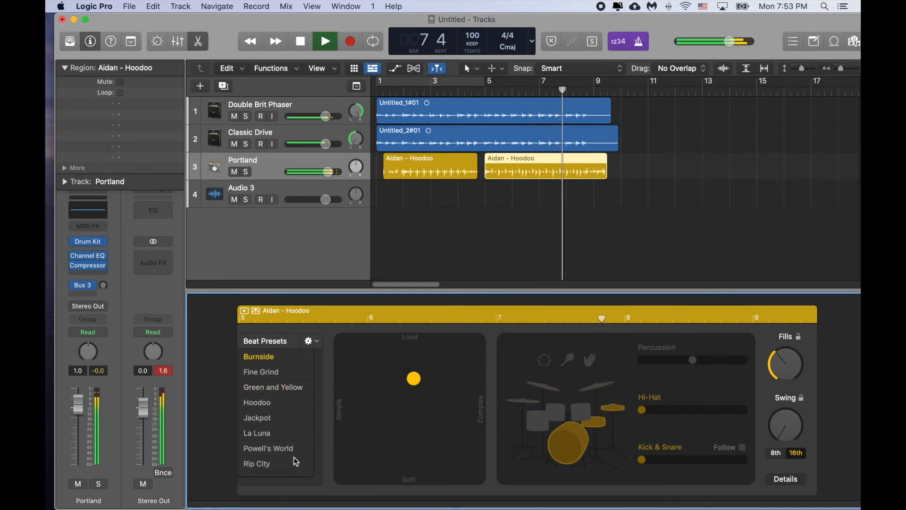
pyautogui.click(403, 90)
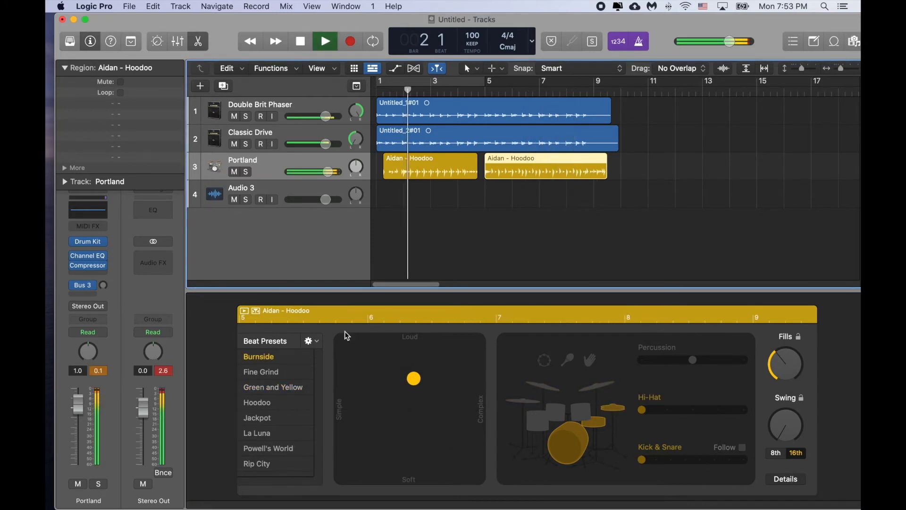
pyautogui.click(286, 449)
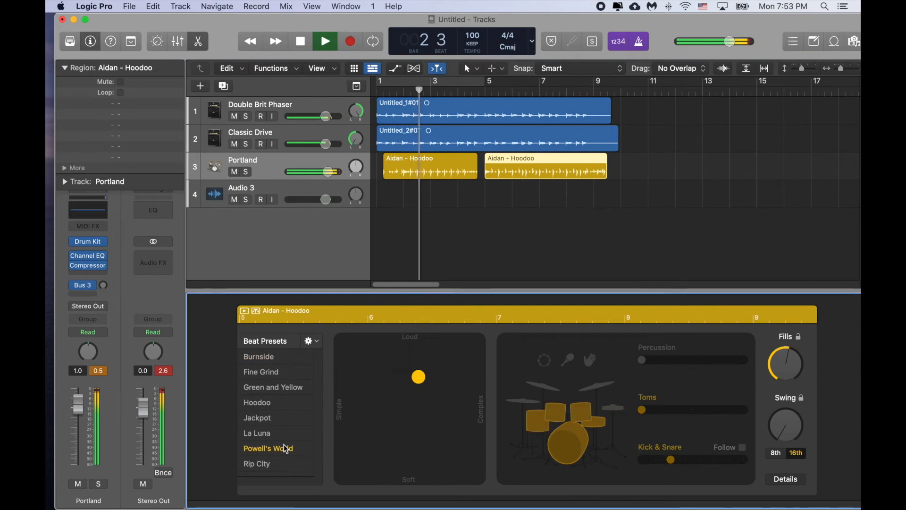
pyautogui.click(309, 341)
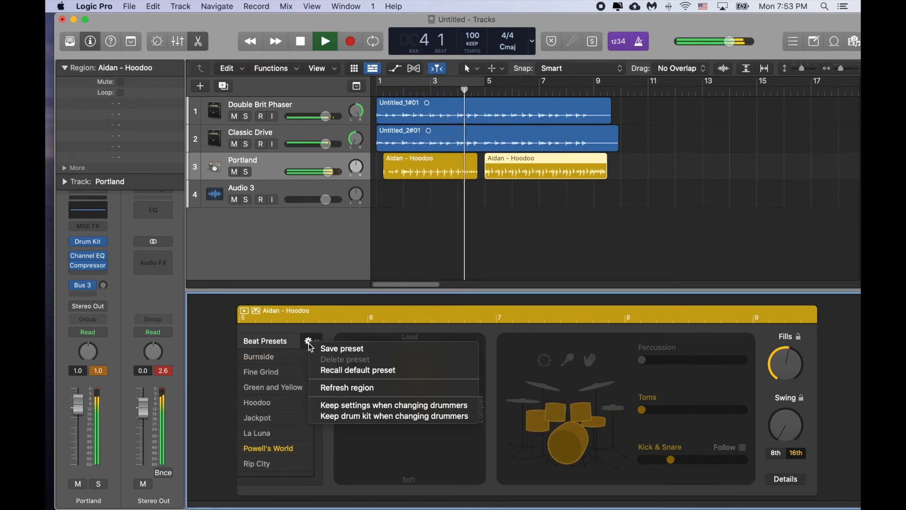
pyautogui.click(272, 409)
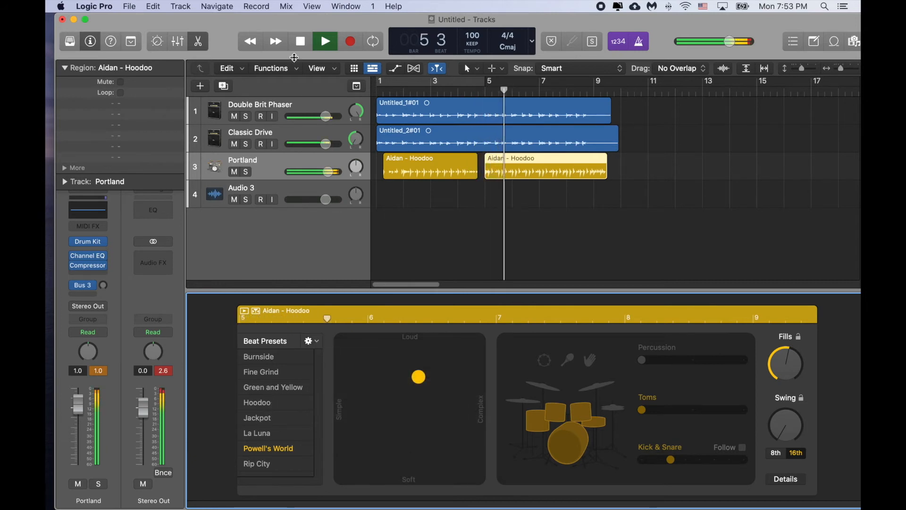
pyautogui.click(300, 45)
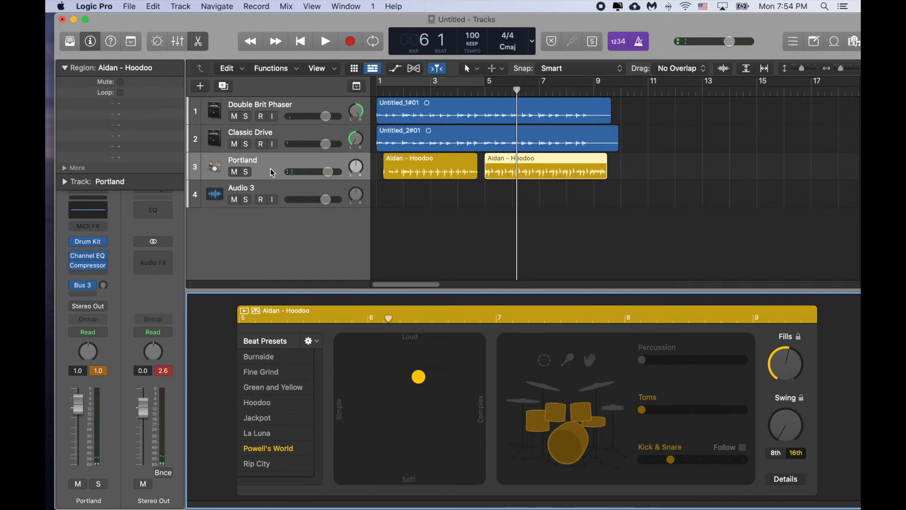
# Step: Delete the empty Audio 3 track and the Portland drummer track together with its regions
pyautogui.rightClick(284, 188)
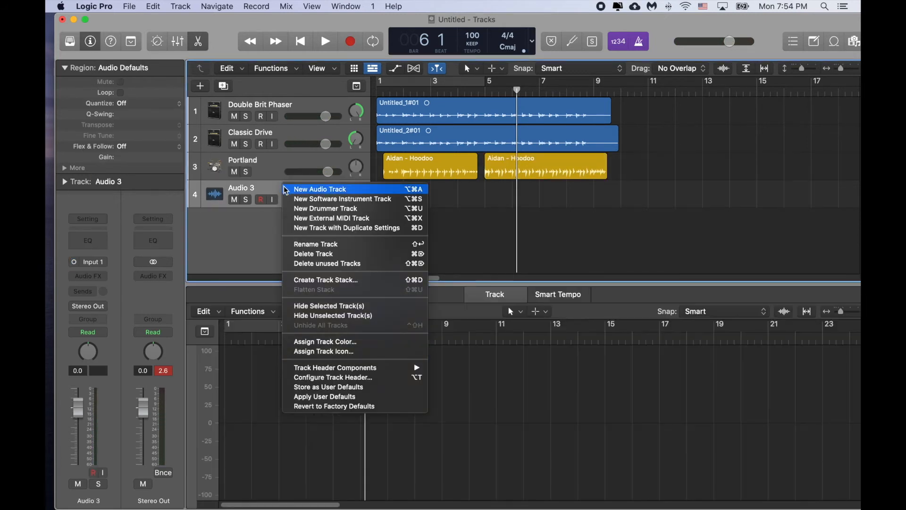
pyautogui.click(299, 254)
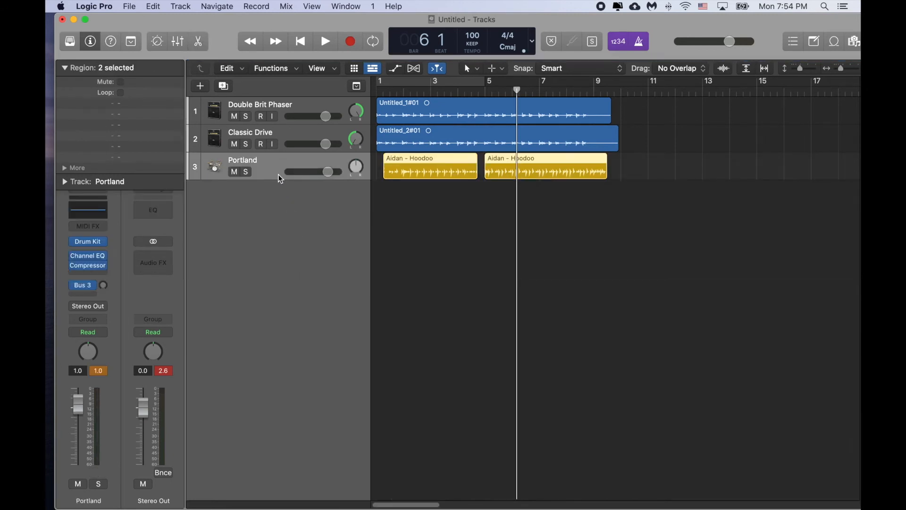
pyautogui.rightClick(275, 174)
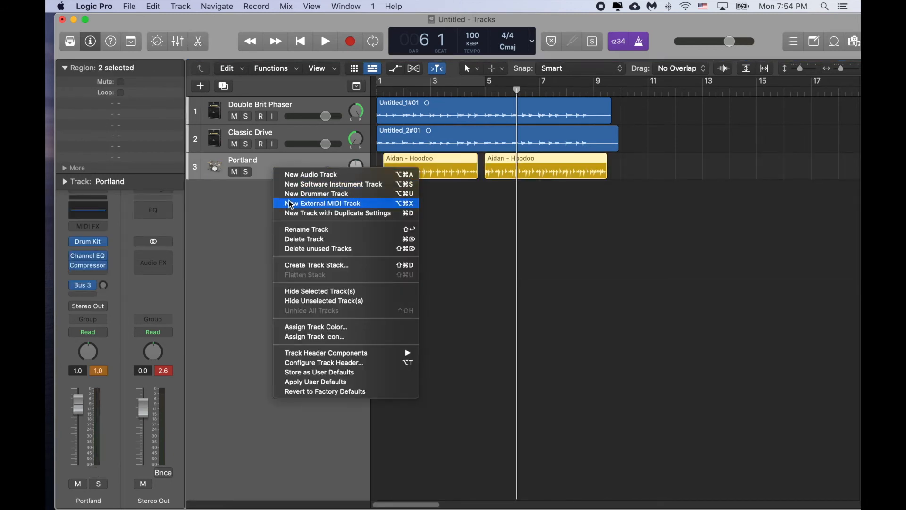
pyautogui.click(298, 239)
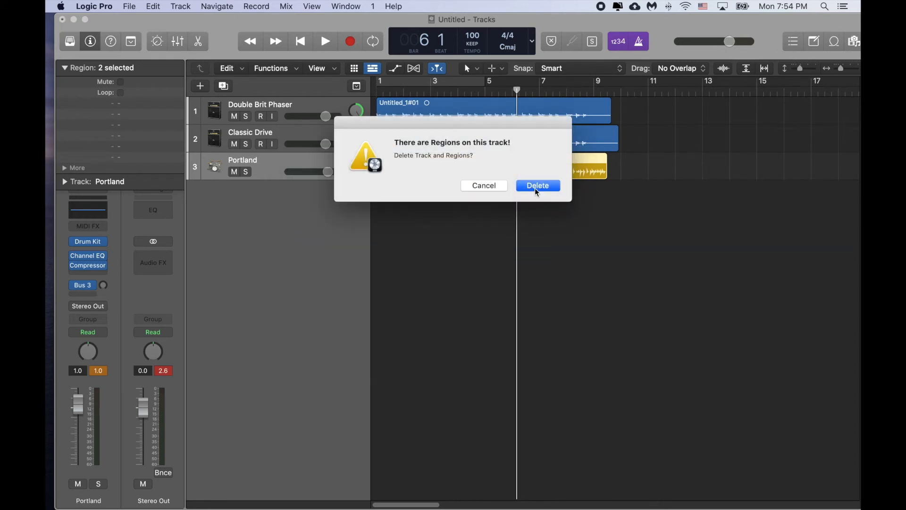
pyautogui.click(537, 187)
# Step: Add a new Drummer track below Classic Drive and play it with the guitars, with cycle mode turned off
pyautogui.rightClick(272, 181)
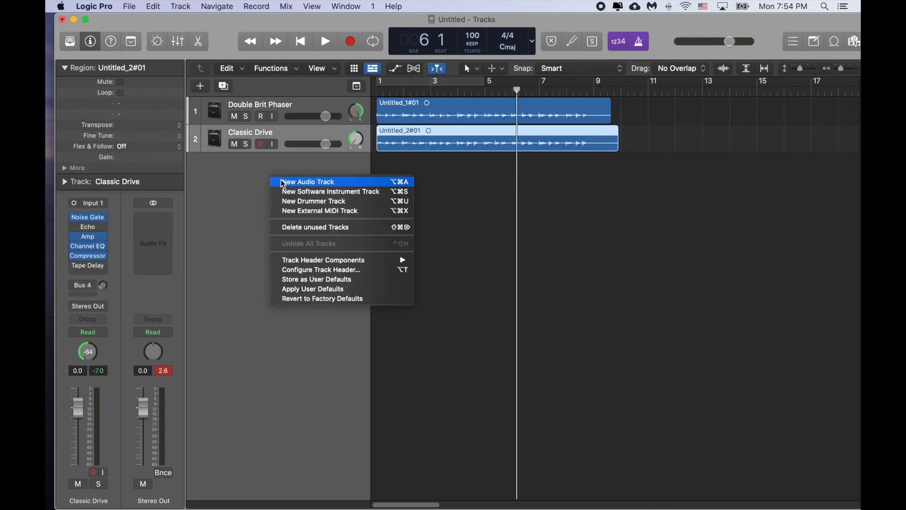
pyautogui.click(292, 204)
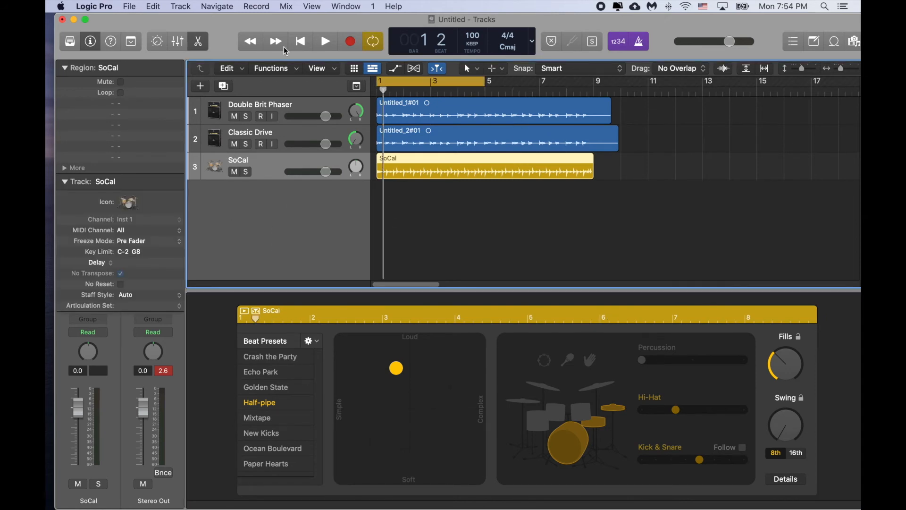
pyautogui.click(326, 41)
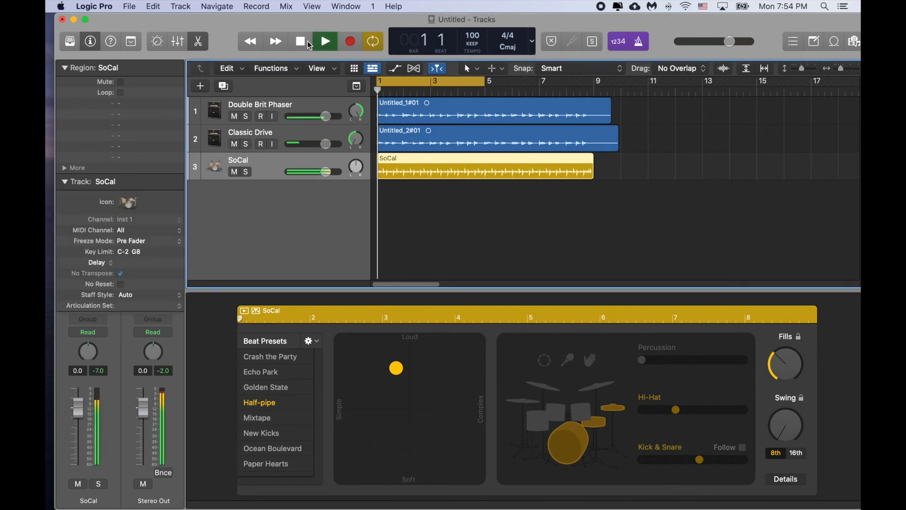
pyautogui.click(383, 81)
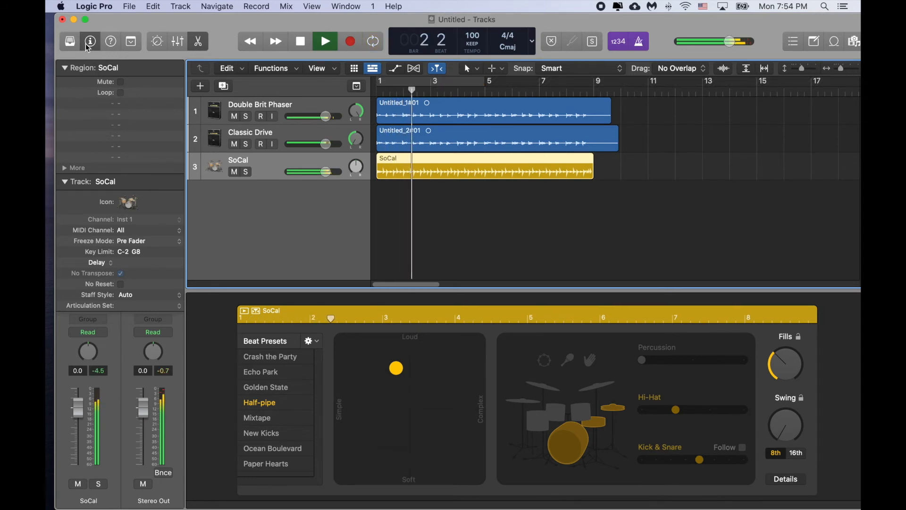
# Step: Stop playback and use the Library to change the SoCal track's drummer to Anders - Hard Rock
pyautogui.click(70, 46)
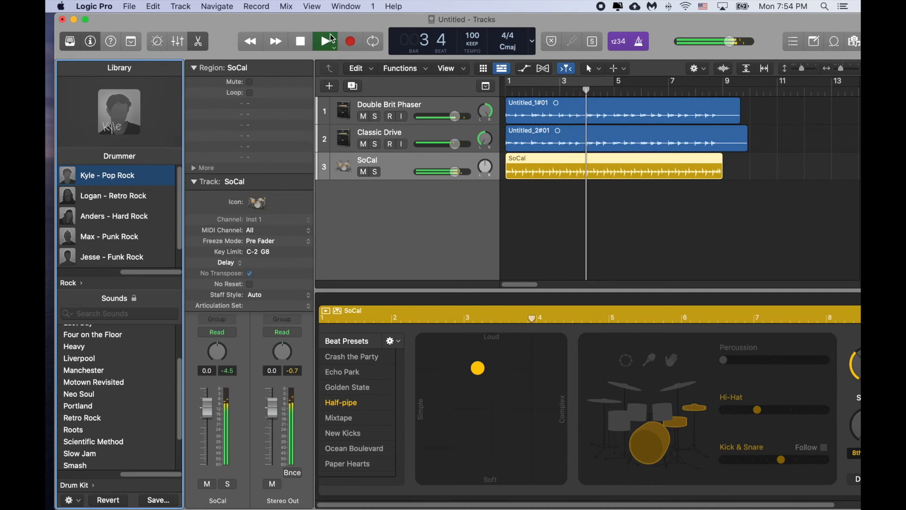
pyautogui.click(298, 42)
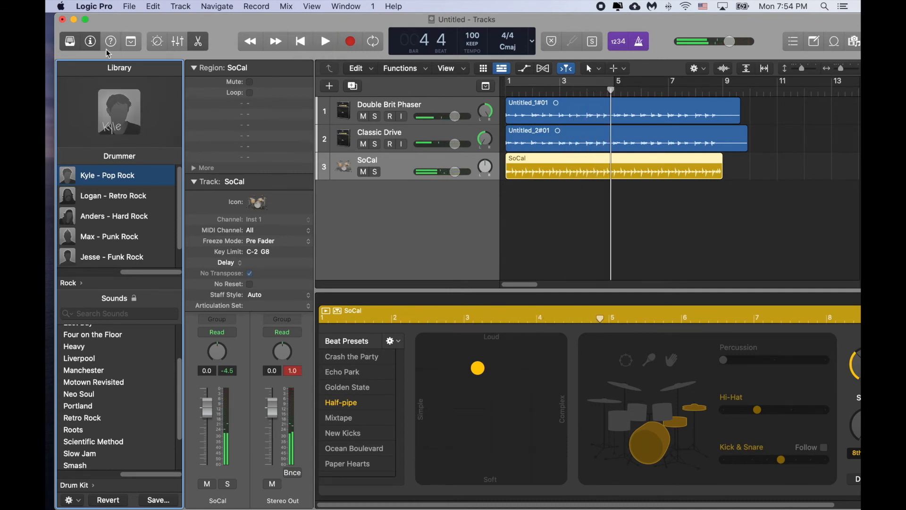
pyautogui.click(78, 48)
pyautogui.click(76, 47)
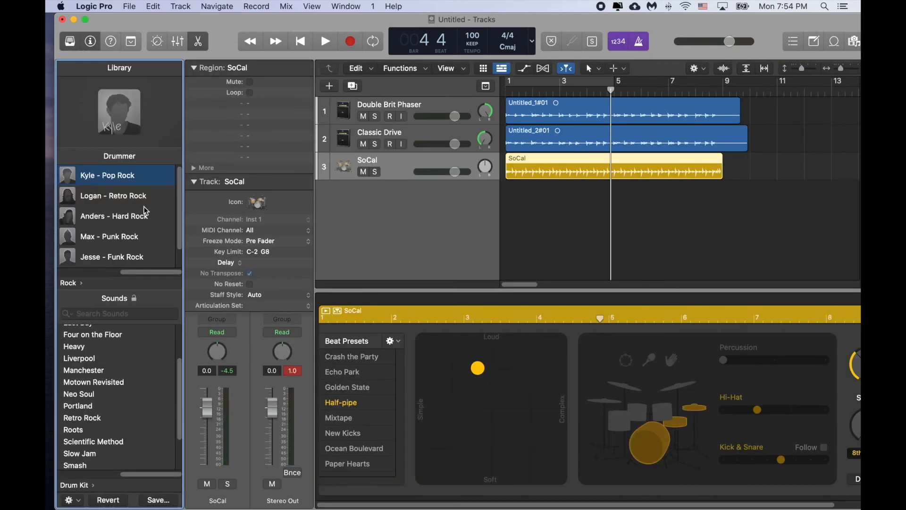
pyautogui.moveTo(145, 213)
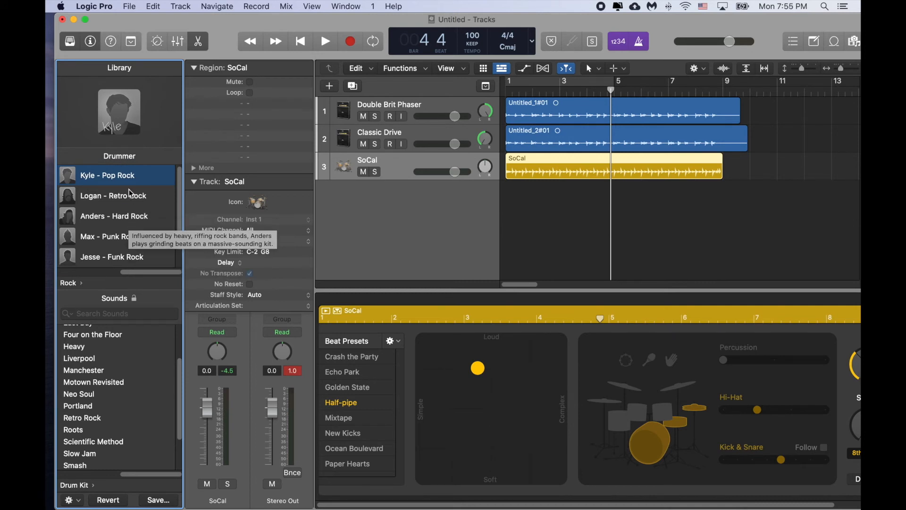
pyautogui.scroll(-1, 127, 220)
pyautogui.scroll(-2, 127, 220)
pyautogui.moveTo(119, 197)
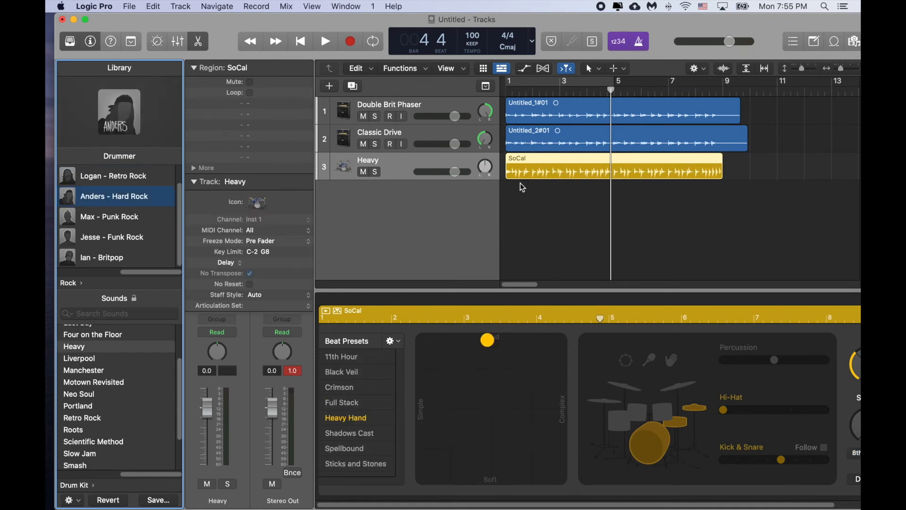
# Step: While playing from bar 1, shift the Heavy Hand beat to Soft at medium complexity and lower its Kick & Snare to minimum
pyautogui.click(517, 92)
pyautogui.click(326, 41)
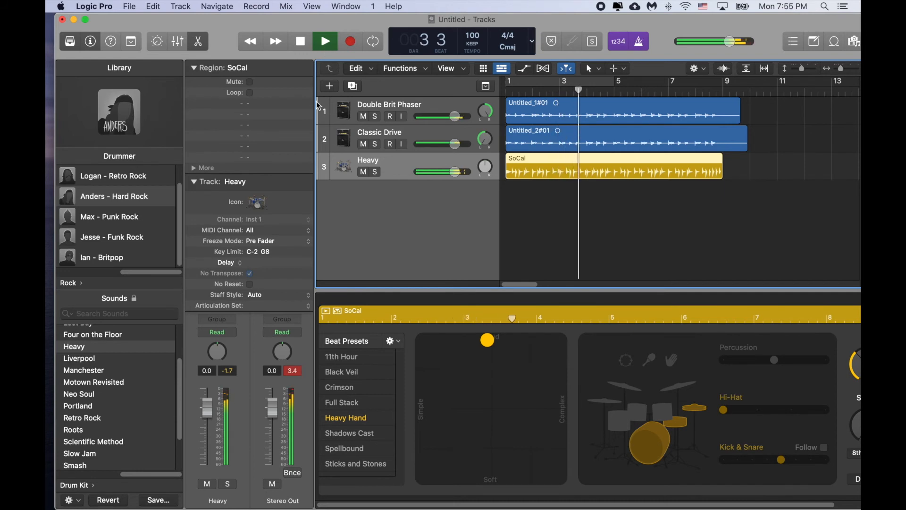
pyautogui.moveTo(488, 339); pyautogui.dragTo(498, 477)
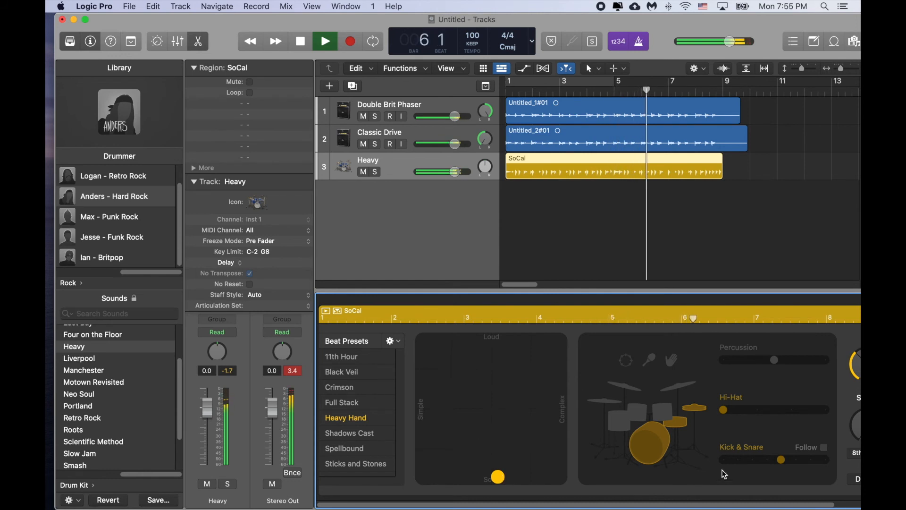
pyautogui.moveTo(782, 461); pyautogui.dragTo(628, 462)
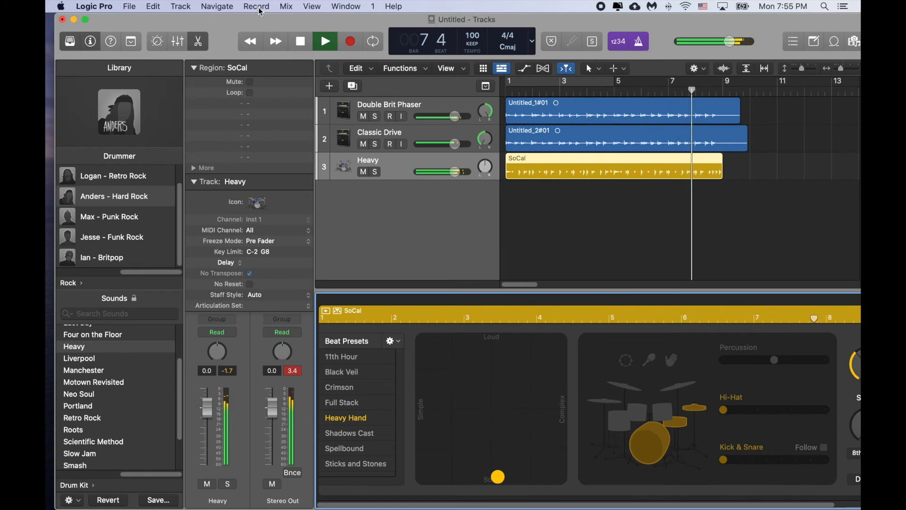
# Step: Stop playback and split the SoCal drummer region at bar 6
pyautogui.click(307, 46)
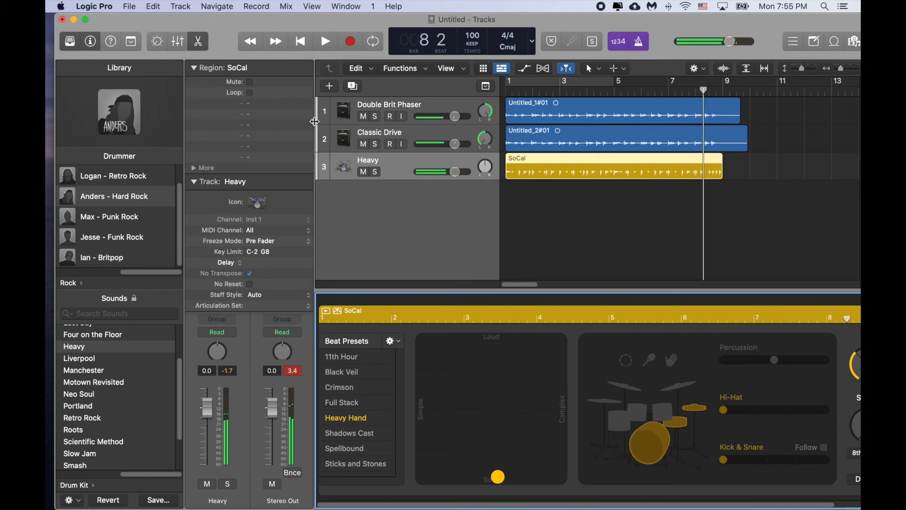
pyautogui.moveTo(312, 27); pyautogui.dragTo(296, 27)
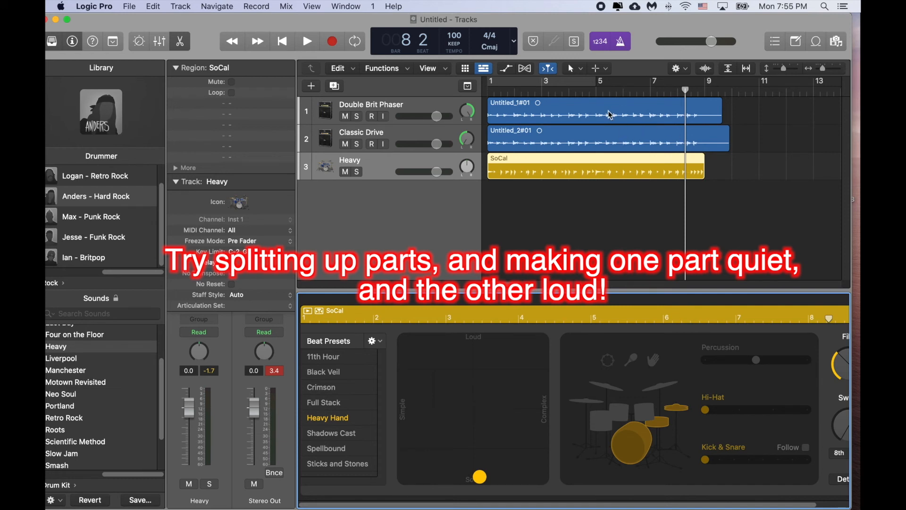
pyautogui.click(624, 92)
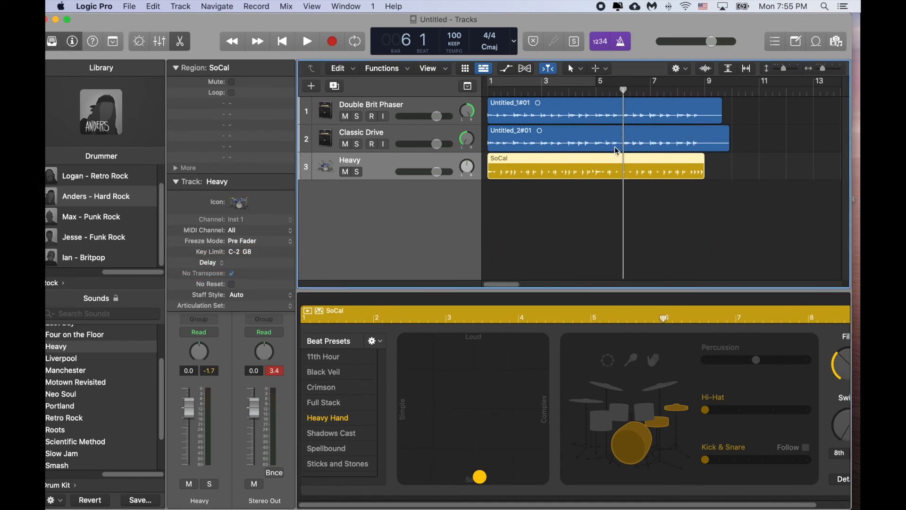
pyautogui.rightClick(626, 159)
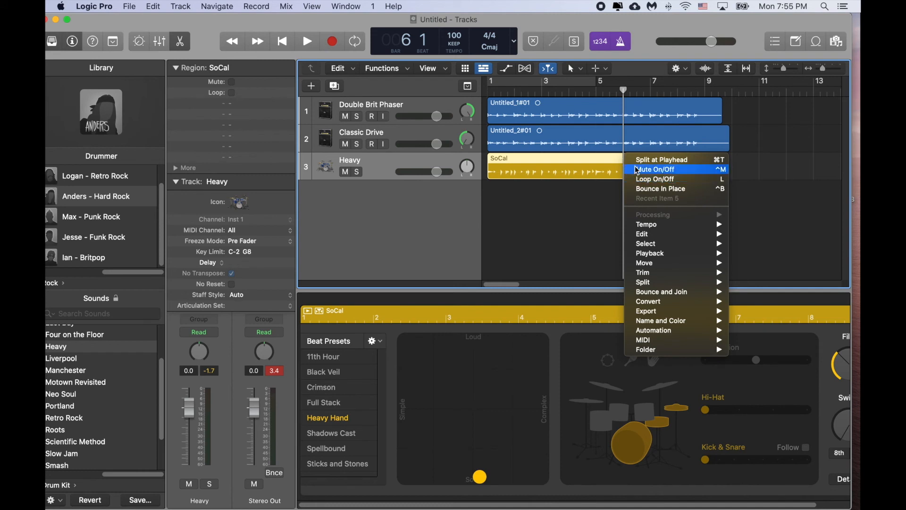
pyautogui.click(638, 161)
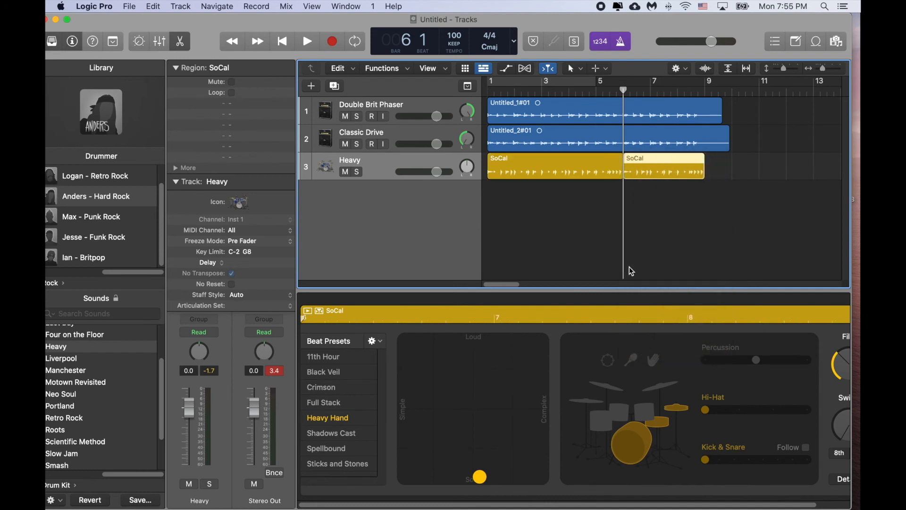
# Step: Move the second SoCal region later to start about halfway through bar 7, and play the gap from bar 5 before stopping playback
pyautogui.moveTo(648, 160); pyautogui.dragTo(688, 160)
pyautogui.click(600, 91)
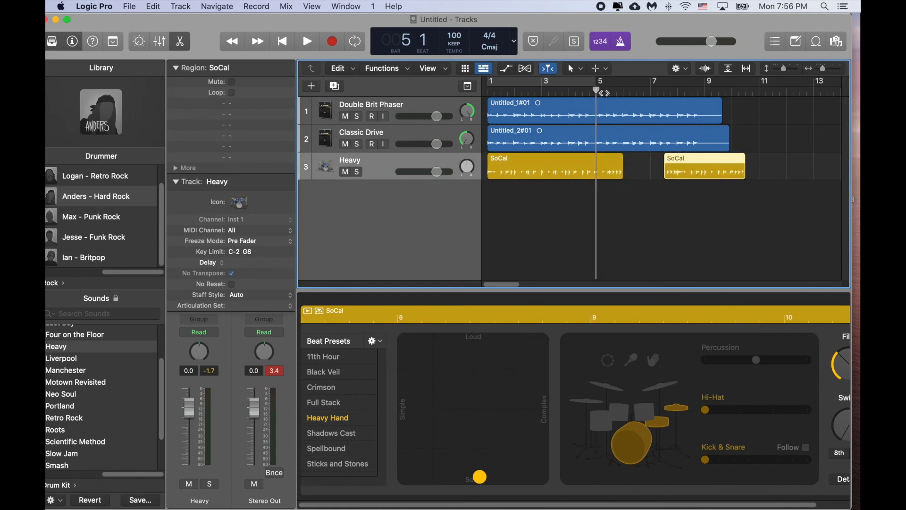
pyautogui.click(308, 45)
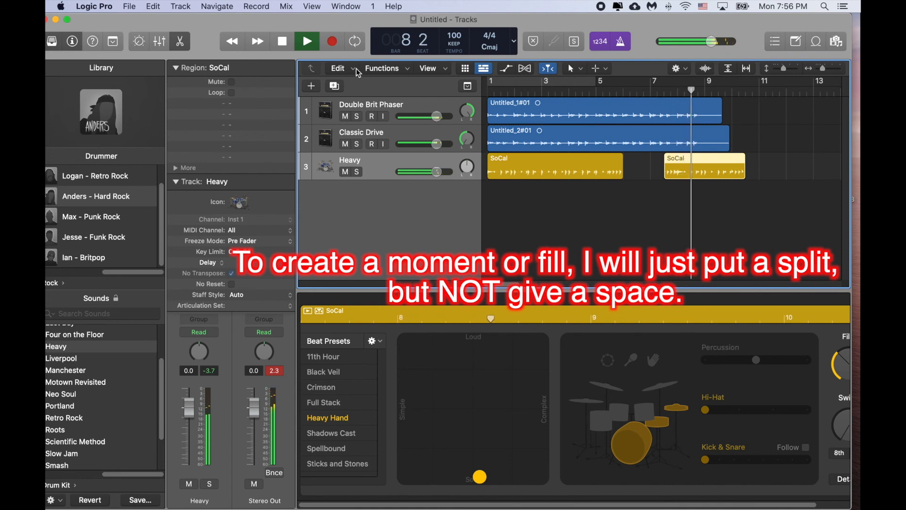
pyautogui.click(287, 44)
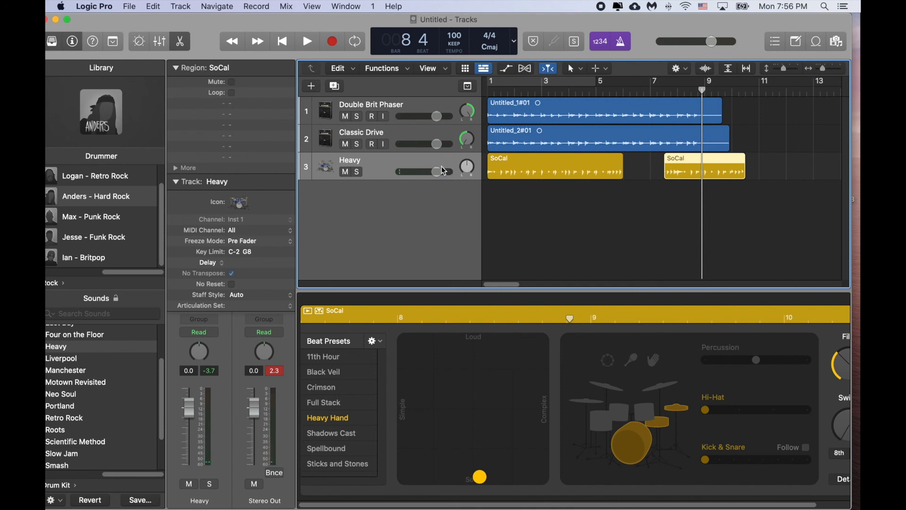
pyautogui.moveTo(336, 30); pyautogui.dragTo(344, 26)
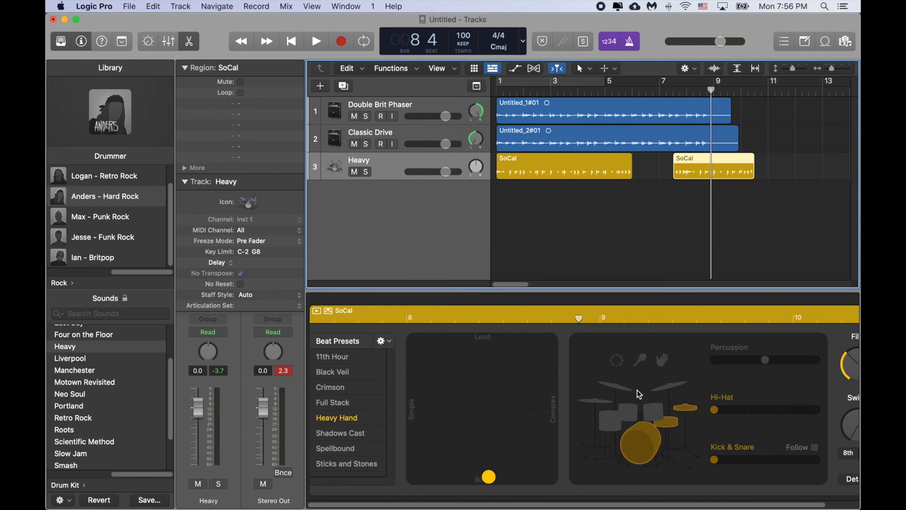
# Step: Load the Portland drum kit on the Drummer track and audition it with the guitars from bar 1, stopping after a couple of bars
pyautogui.click(106, 405)
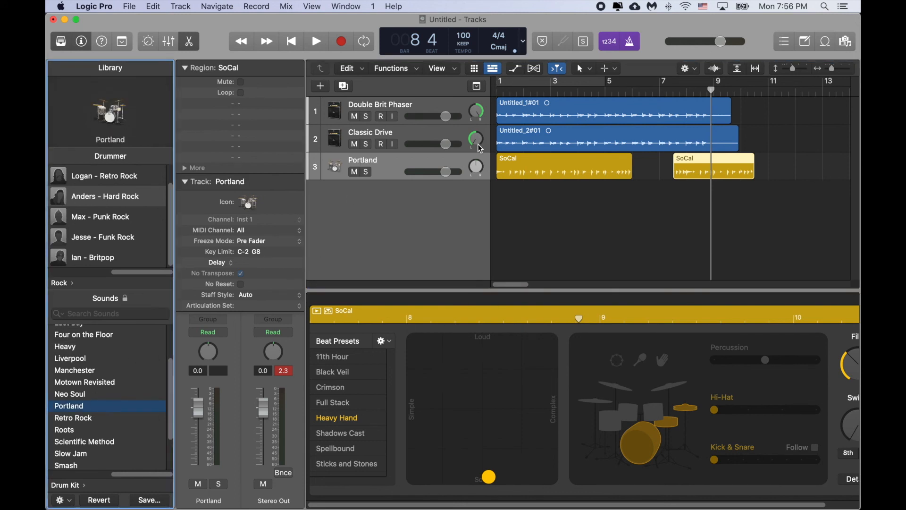
pyautogui.click(504, 90)
pyautogui.click(315, 43)
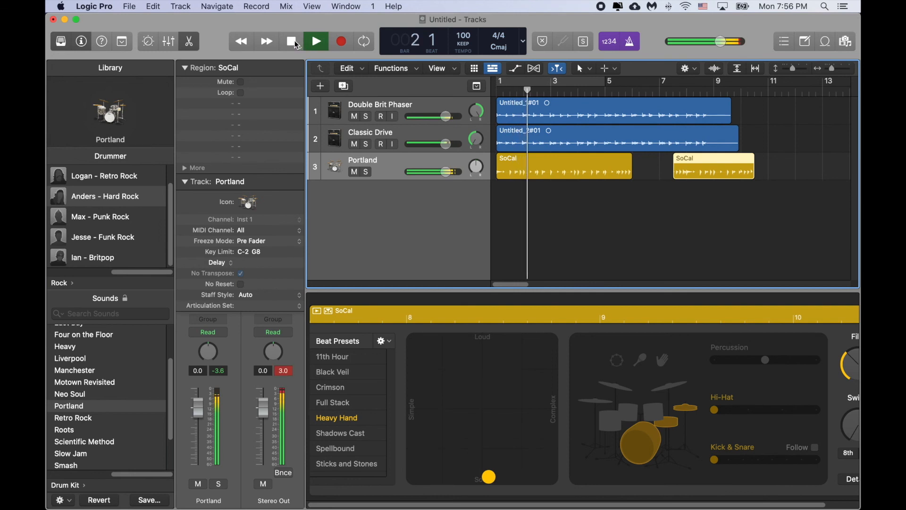
pyautogui.click(293, 43)
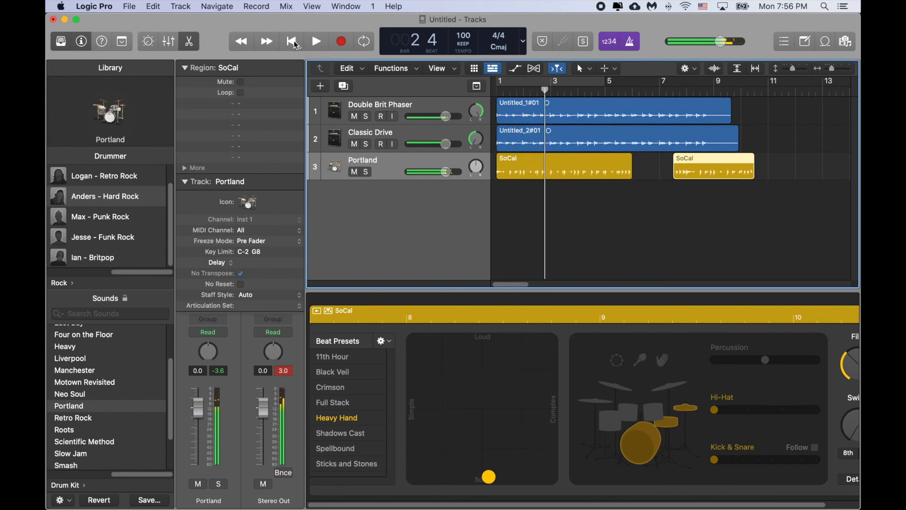